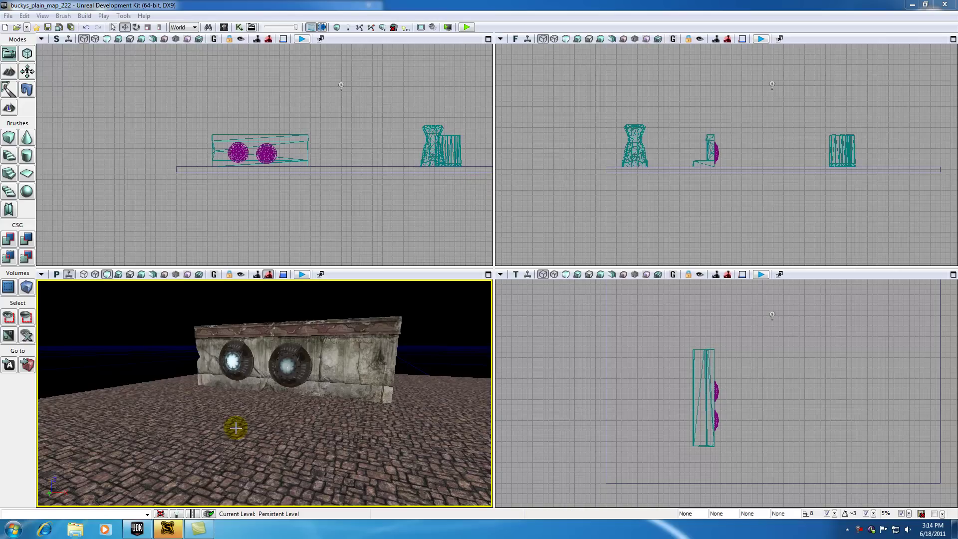
Inspect the two round wall lights mounted on the stone wall up close in the perspective view.
{"action": "scroll", "coordinate": [235, 429], "scroll_direction": "up", "scroll_amount": 5}
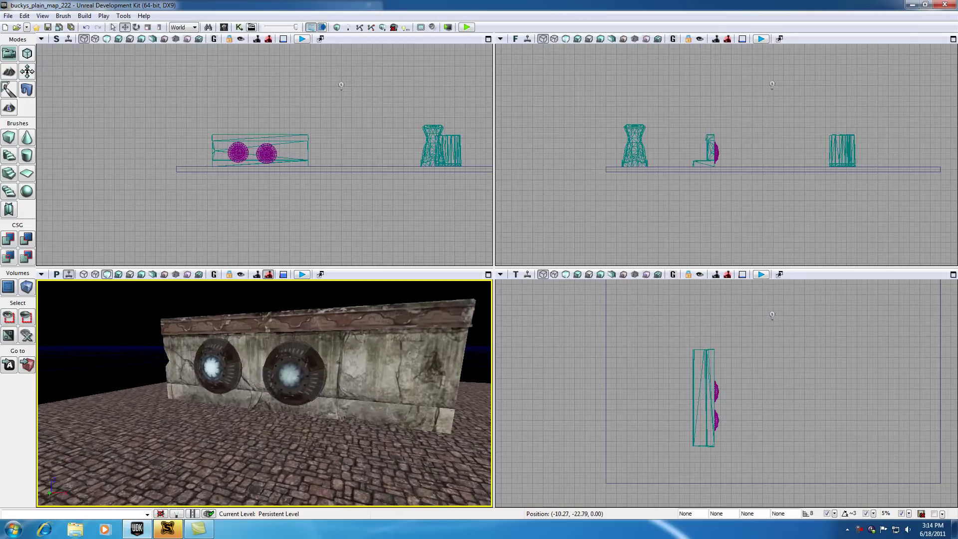
{"action": "left_click", "coordinate": [192, 369]}
{"action": "left_click", "coordinate": [289, 381]}
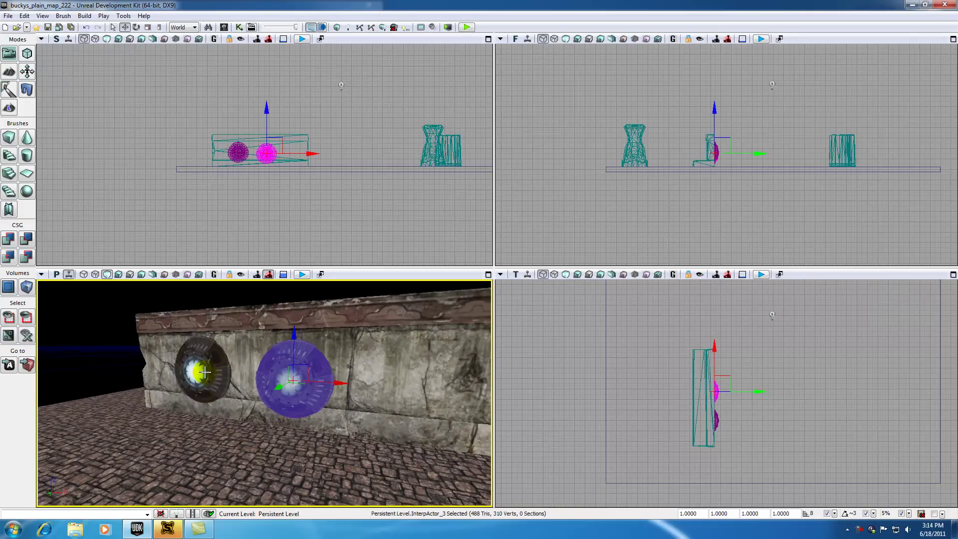
{"action": "left_click", "coordinate": [204, 376]}
{"action": "left_click", "coordinate": [124, 326]}
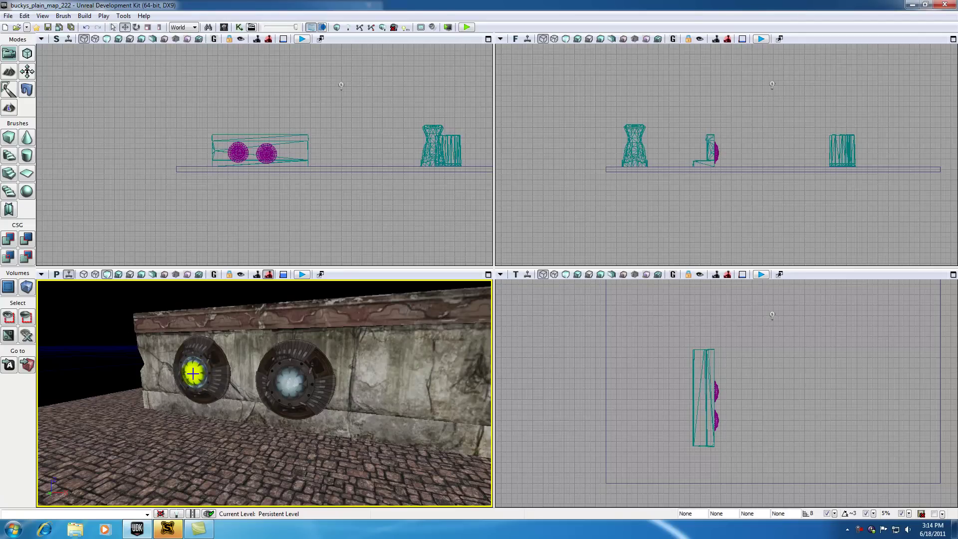
{"action": "left_click_drag", "start_coordinate": [195, 381], "coordinate": [195, 349]}
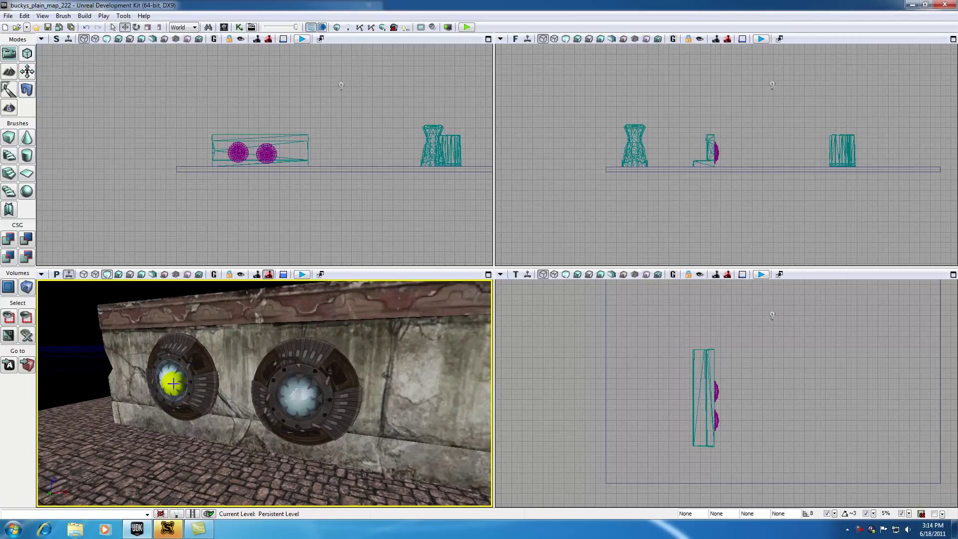
Switch the perspective viewport to lit shading and view the wall with its two round lights.
{"action": "left_click", "coordinate": [119, 273]}
{"action": "left_click_drag", "start_coordinate": [96, 375], "coordinate": [95, 444]}
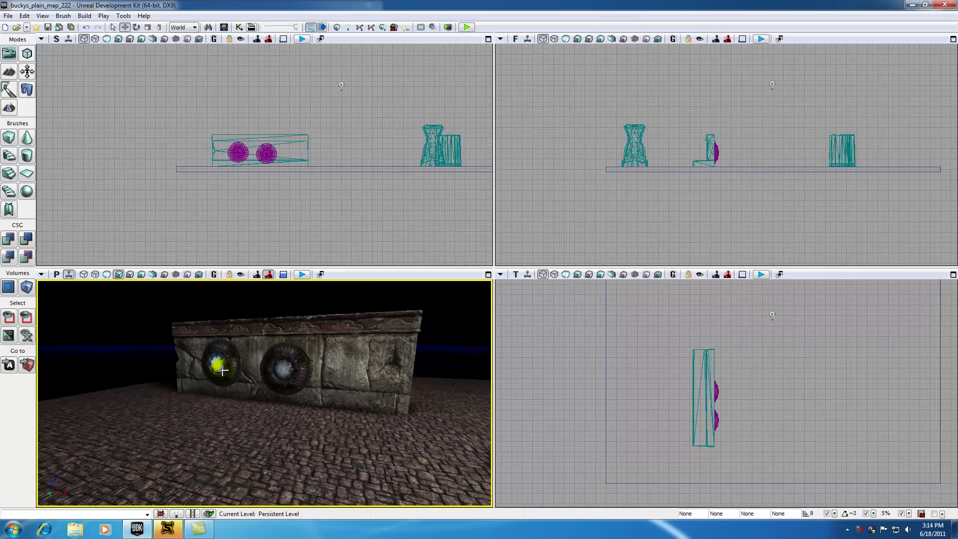
{"action": "left_click_drag", "start_coordinate": [154, 376], "coordinate": [153, 324]}
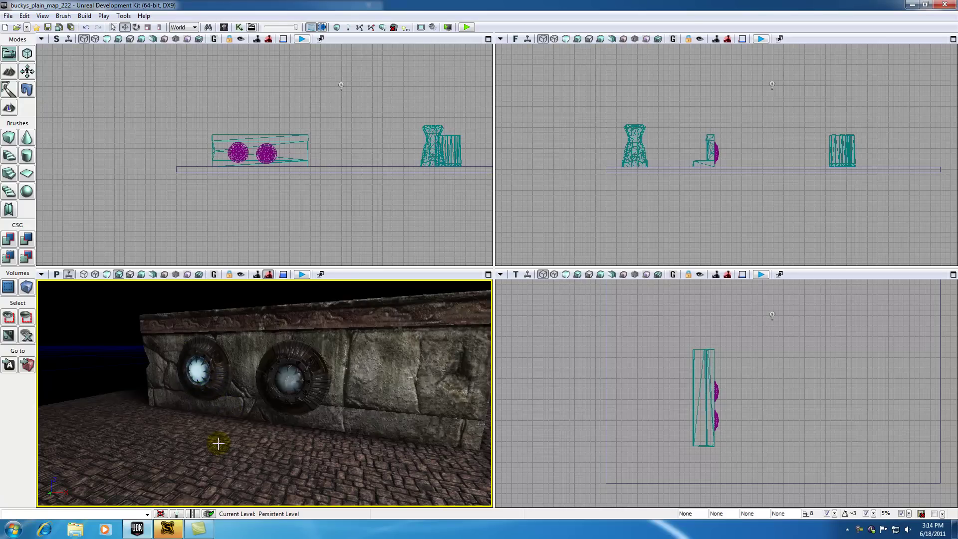
Choose SpotLightToggleable from the SpotLights group in the Actor Classes browser, and close the browser.
{"action": "left_click", "coordinate": [49, 17]}
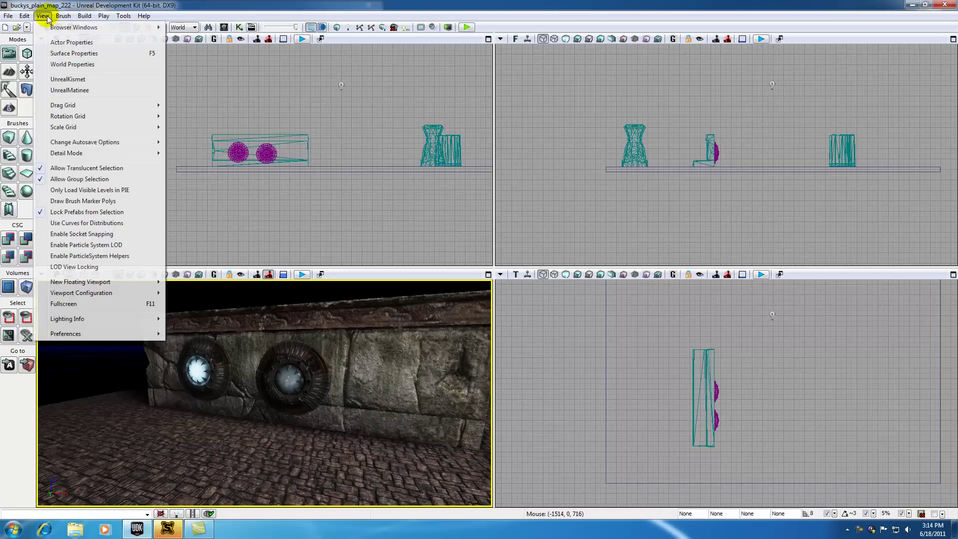
{"action": "mouse_move", "coordinate": [75, 27]}
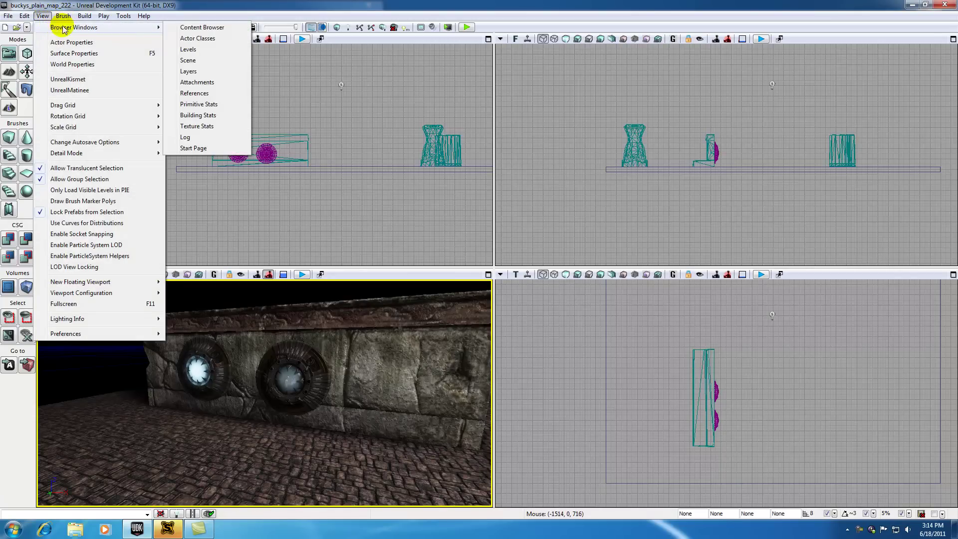
{"action": "left_click", "coordinate": [207, 40]}
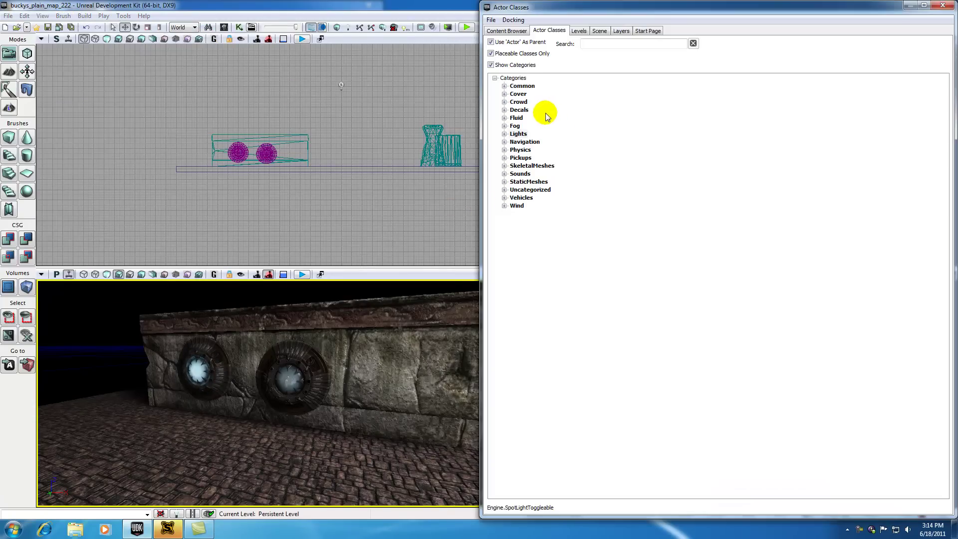
{"action": "double_click", "coordinate": [515, 134]}
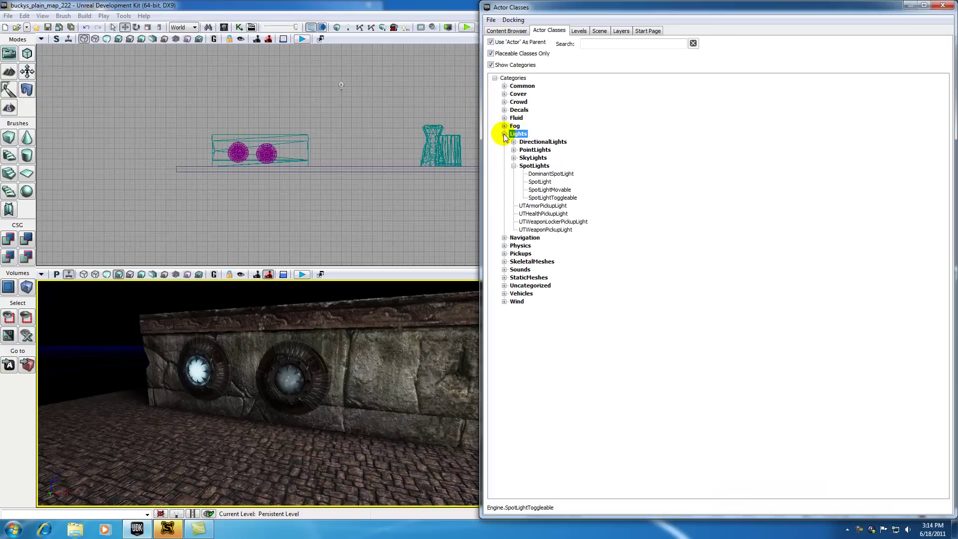
{"action": "left_click", "coordinate": [531, 166]}
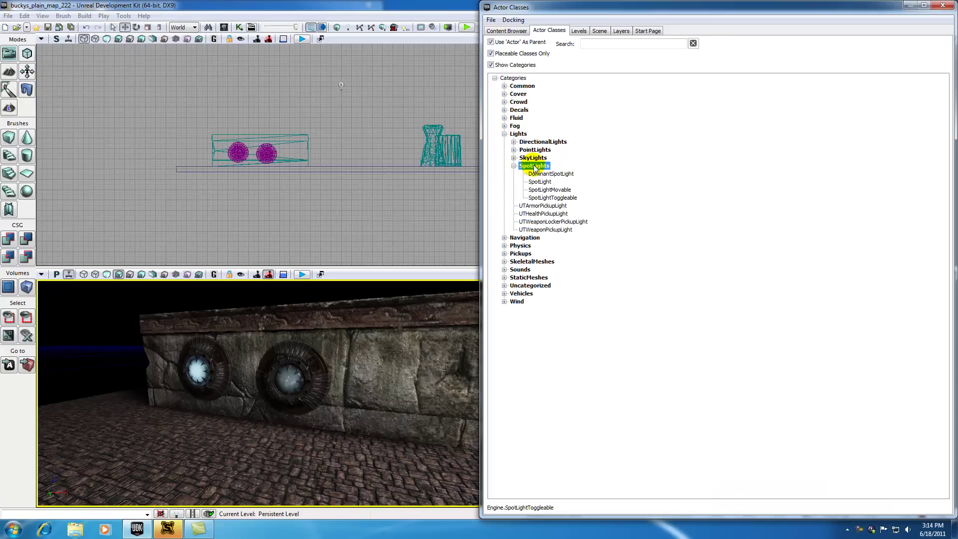
{"action": "left_click", "coordinate": [552, 198]}
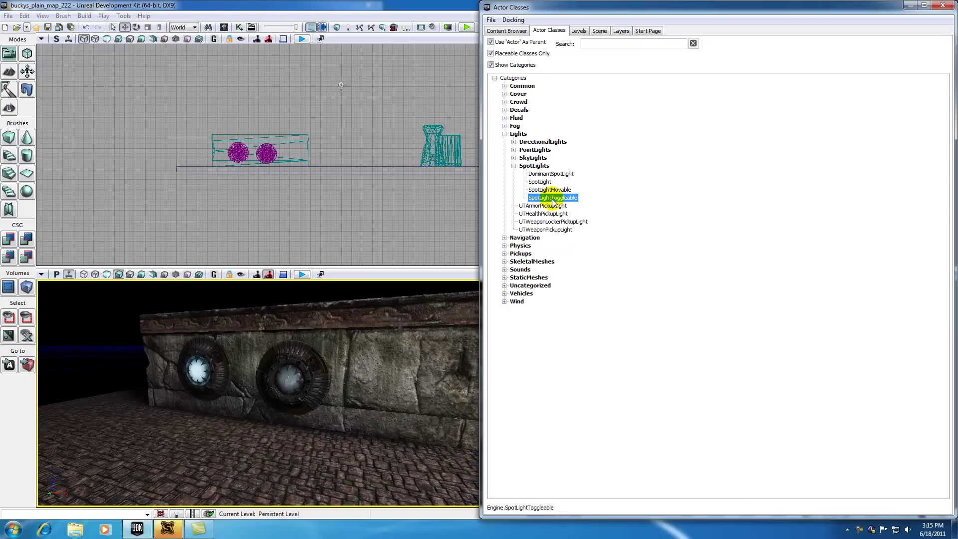
{"action": "left_click", "coordinate": [942, 7]}
Add a SpotLightToggleable actor at the left round light on the wall.
{"action": "left_click_drag", "start_coordinate": [103, 388], "coordinate": [210, 400]}
{"action": "left_click", "coordinate": [222, 370]}
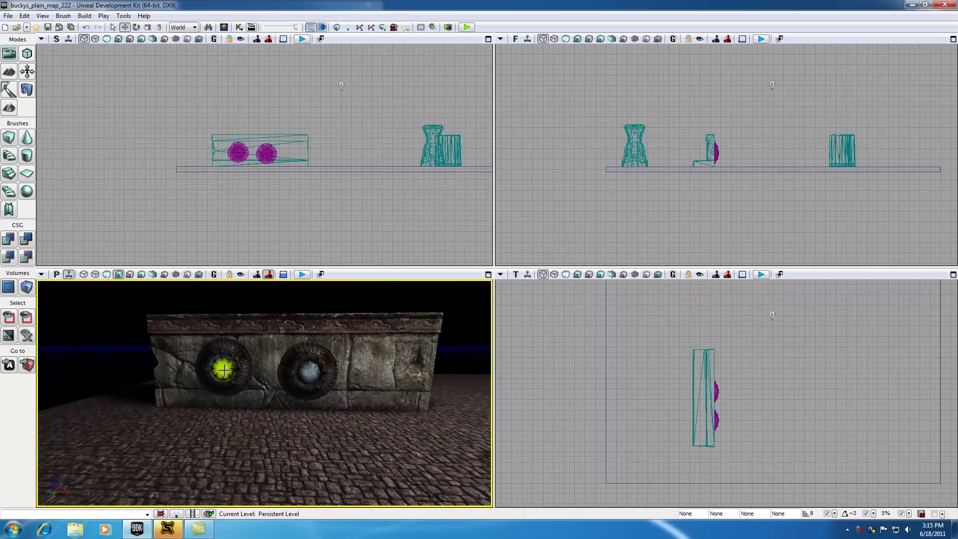
{"action": "right_click", "coordinate": [223, 370]}
{"action": "mouse_move", "coordinate": [256, 377]}
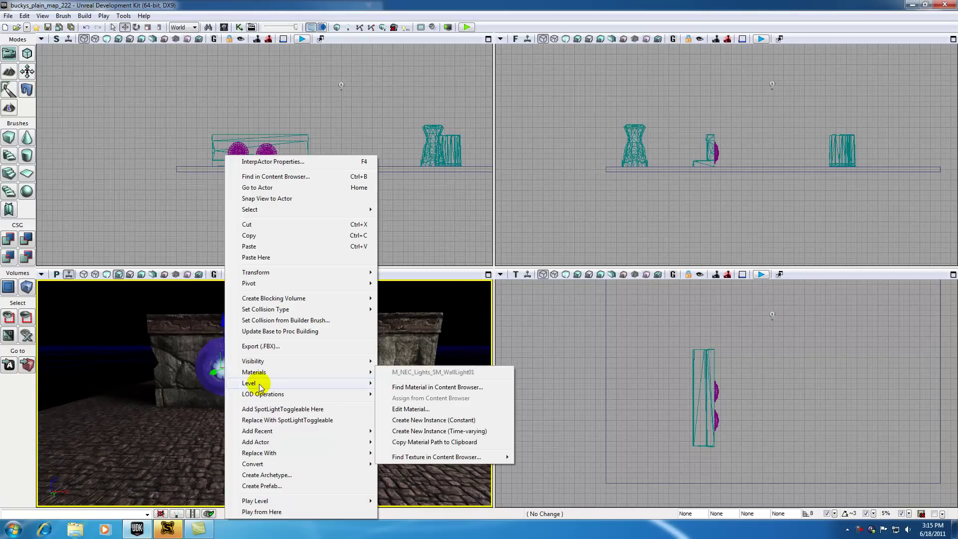
{"action": "left_click", "coordinate": [264, 409]}
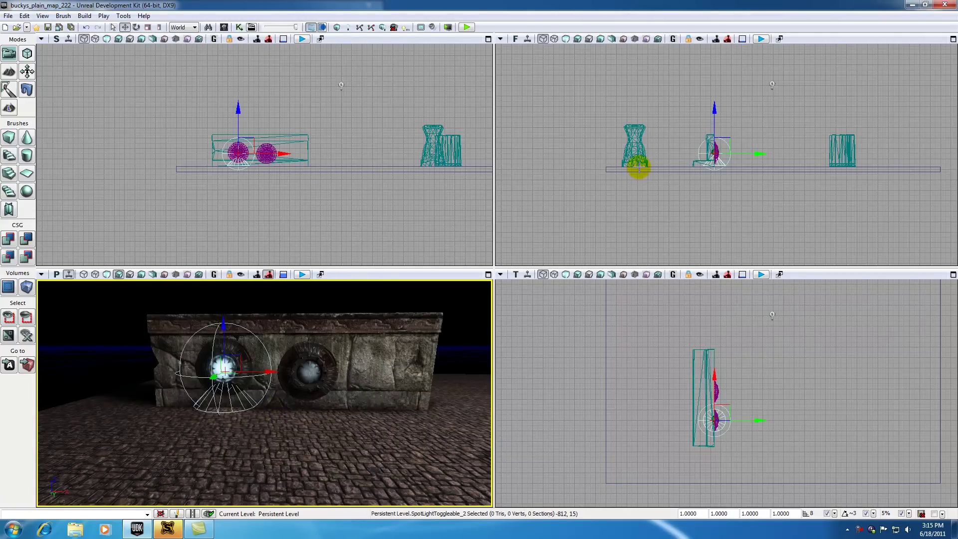
Rotate the new spotlight in the front view so its cone points horizontally away from the wall.
{"action": "left_click_drag", "start_coordinate": [732, 203], "coordinate": [642, 265]}
{"action": "scroll", "coordinate": [672, 211], "scroll_direction": "up", "scroll_amount": 5}
{"action": "scroll", "coordinate": [641, 234], "scroll_direction": "up", "scroll_amount": 5}
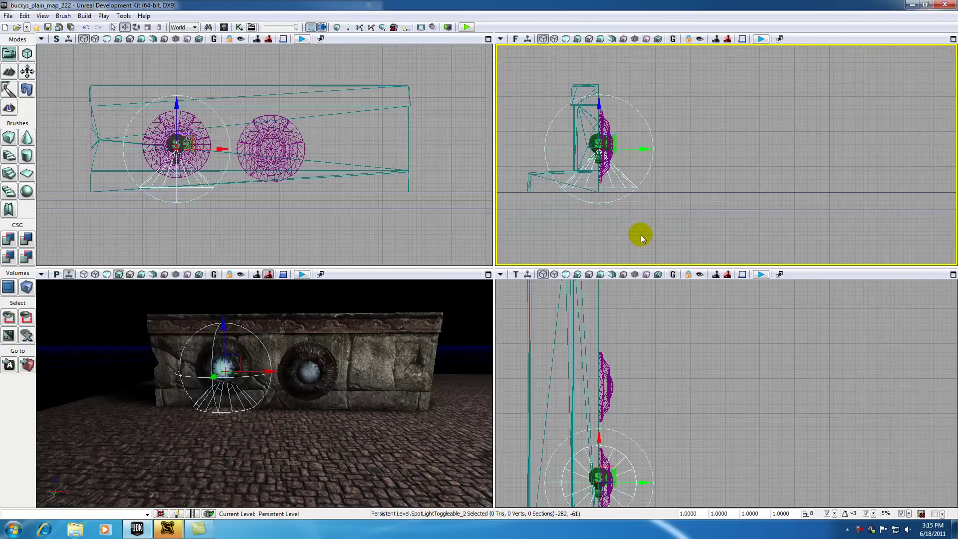
{"action": "left_click_drag", "start_coordinate": [652, 208], "coordinate": [671, 265]}
{"action": "right_click_drag", "start_coordinate": [670, 264], "coordinate": [704, 250]}
{"action": "left_click", "coordinate": [136, 27]}
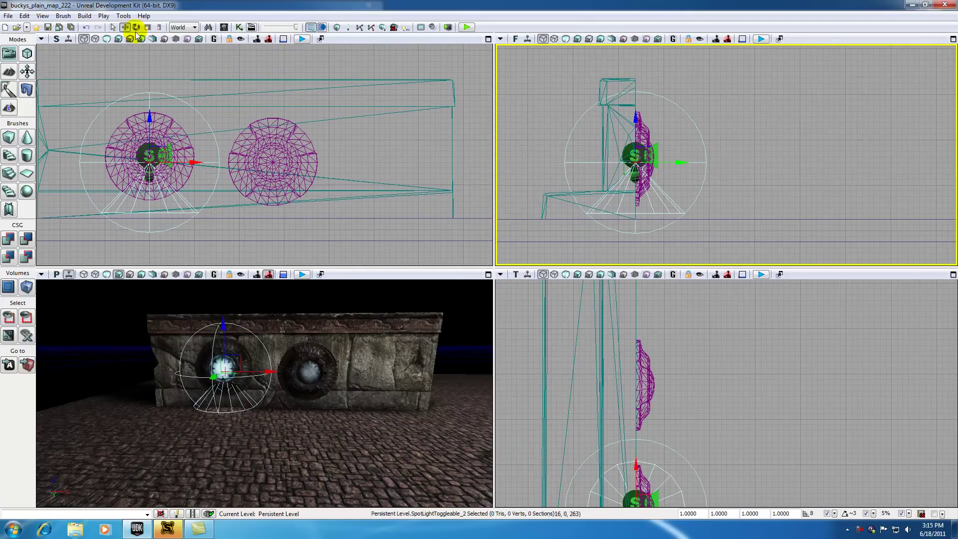
{"action": "left_click_drag", "start_coordinate": [635, 110], "coordinate": [635, 240]}
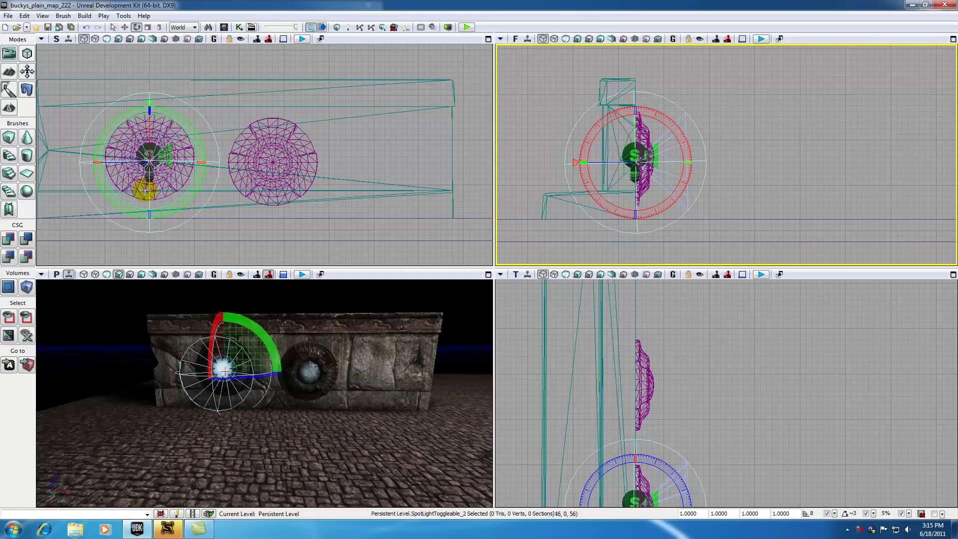
Move the spotlight out just in front of the left wall light, centre it on the lamp, and deselect it.
{"action": "left_click", "coordinate": [124, 27]}
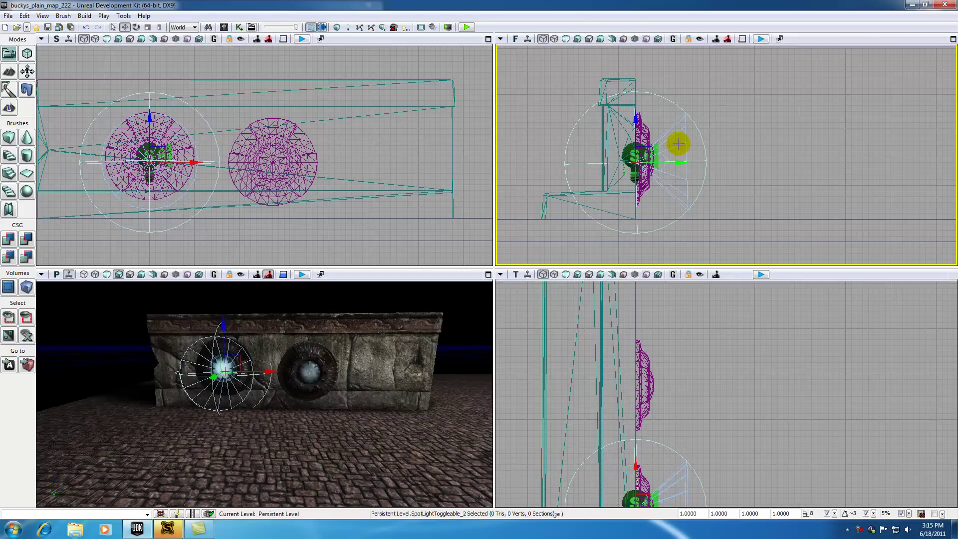
{"action": "left_click_drag", "start_coordinate": [657, 161], "coordinate": [680, 146]}
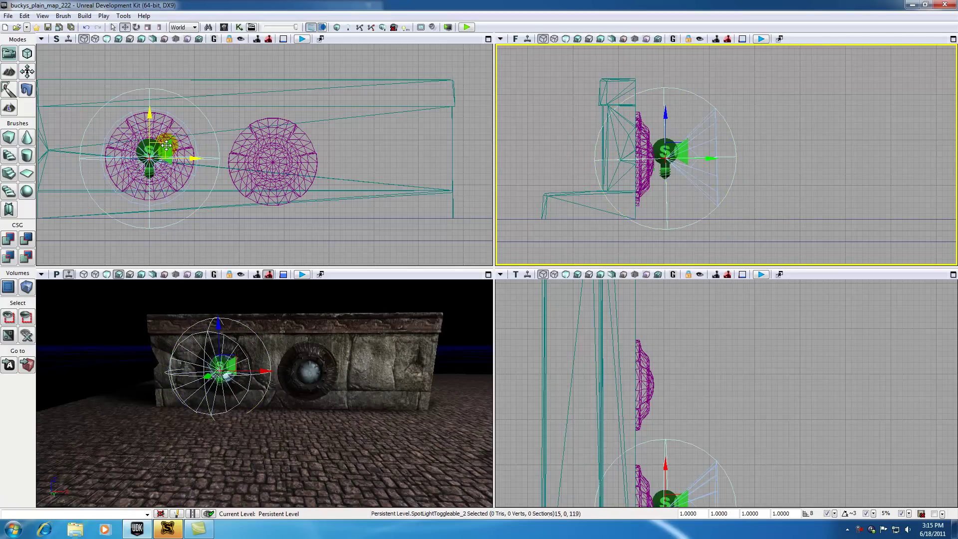
{"action": "left_click_drag", "start_coordinate": [167, 145], "coordinate": [167, 144]}
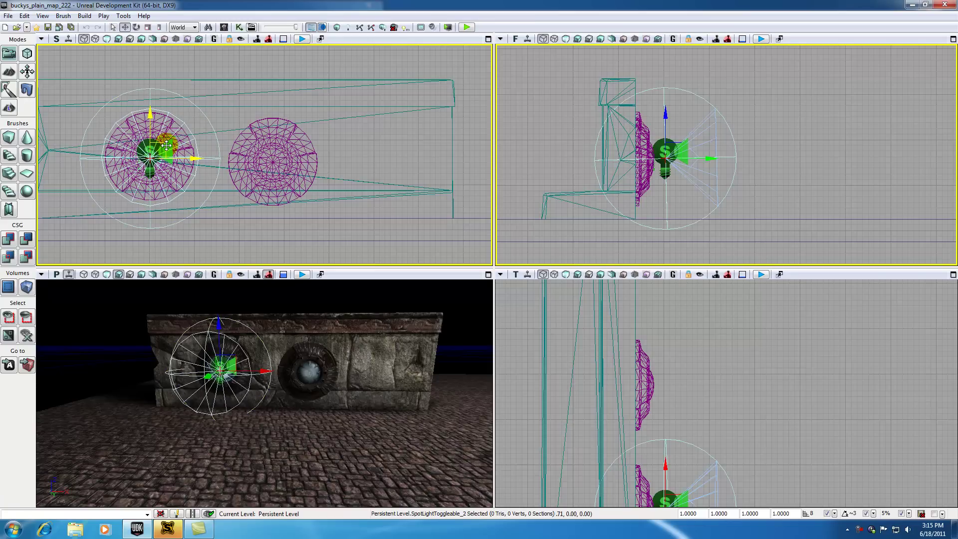
{"action": "left_click", "coordinate": [267, 443]}
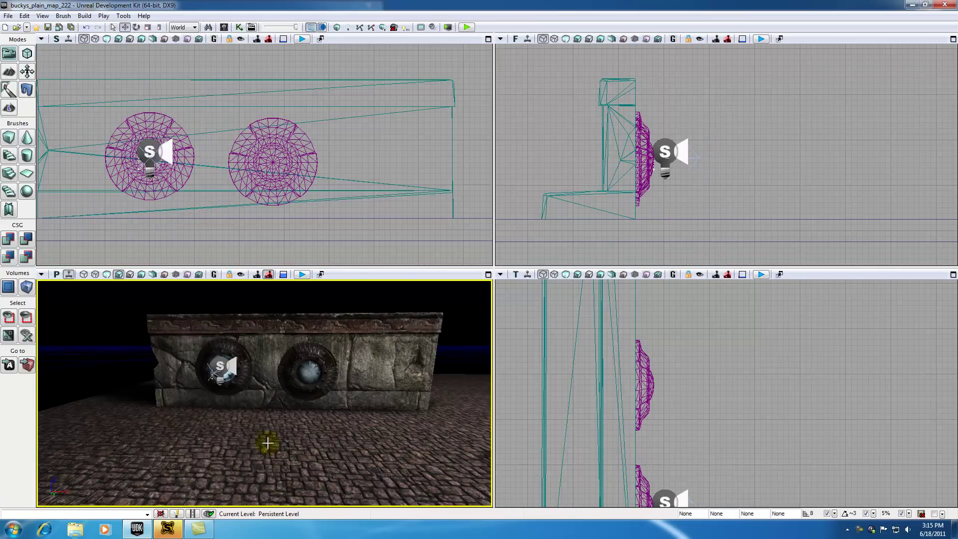
{"action": "left_click_drag", "start_coordinate": [268, 443], "coordinate": [255, 375]}
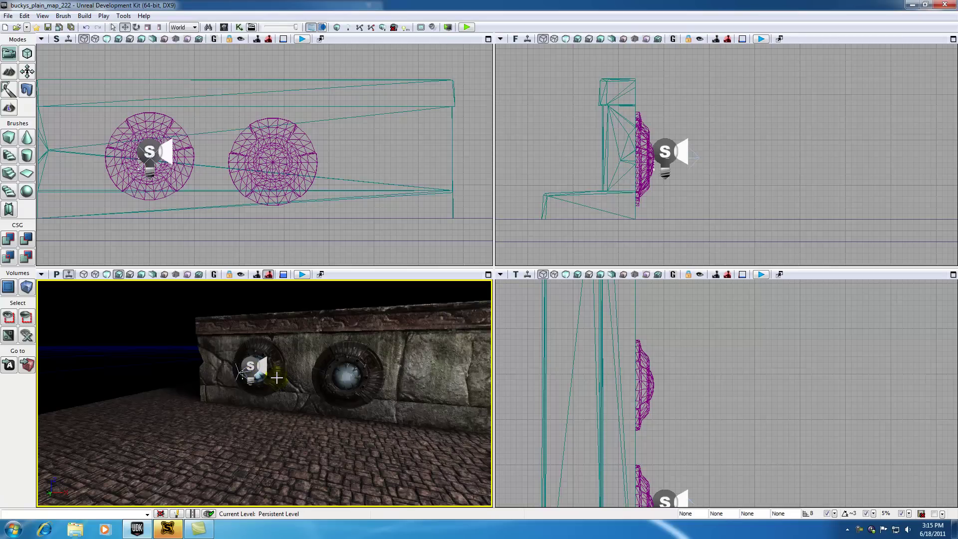
{"action": "left_click", "coordinate": [277, 378]}
{"action": "left_click", "coordinate": [180, 316]}
{"action": "left_click_drag", "start_coordinate": [180, 316], "coordinate": [172, 357]}
{"action": "left_click_drag", "start_coordinate": [249, 451], "coordinate": [262, 451]}
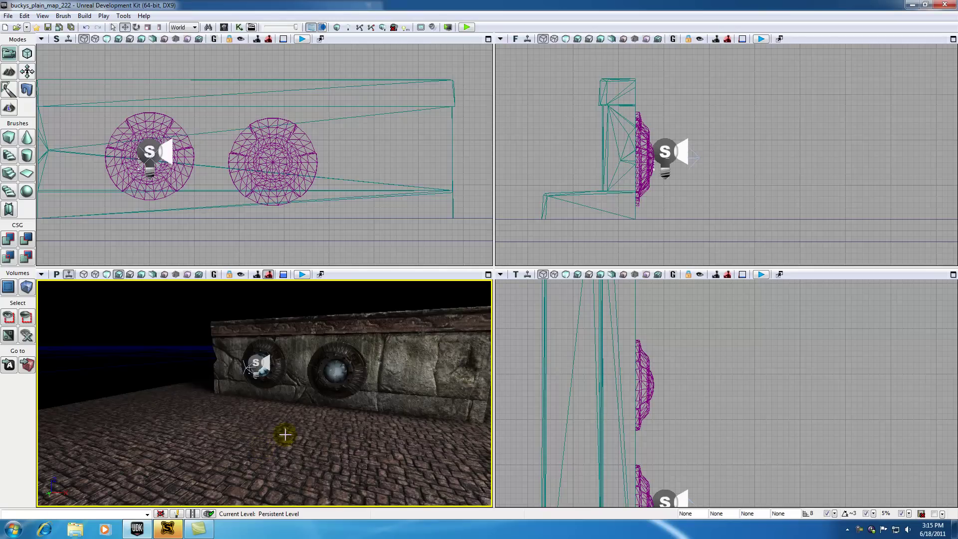
Select the point light above the floor in the top view and open its properties.
{"action": "left_click", "coordinate": [778, 423]}
{"action": "scroll", "coordinate": [777, 423], "scroll_direction": "down", "scroll_amount": 5}
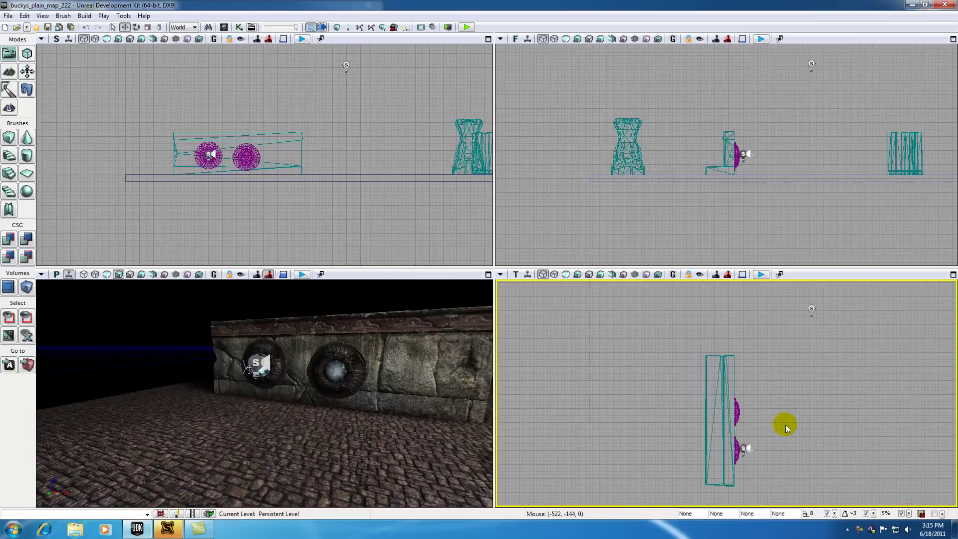
{"action": "left_click_drag", "start_coordinate": [838, 427], "coordinate": [657, 387]}
{"action": "left_click", "coordinate": [627, 344]}
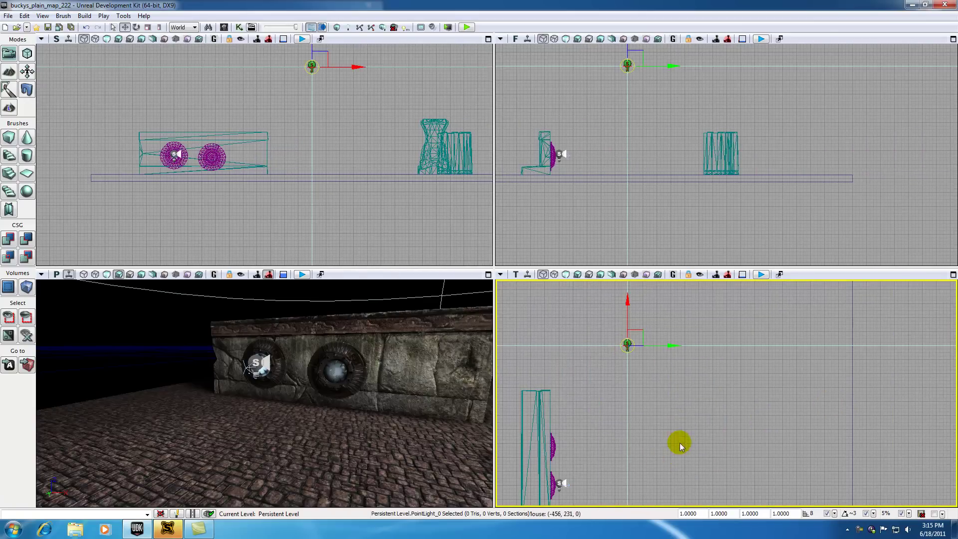
{"action": "left_click_drag", "start_coordinate": [679, 442], "coordinate": [675, 402]}
{"action": "scroll", "coordinate": [691, 469], "scroll_direction": "down", "scroll_amount": 7}
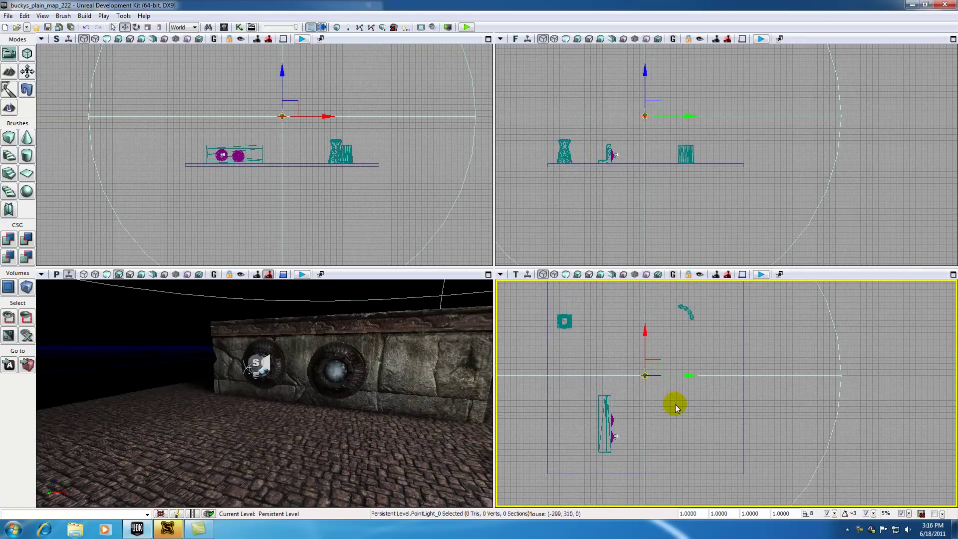
{"action": "double_click", "coordinate": [646, 376]}
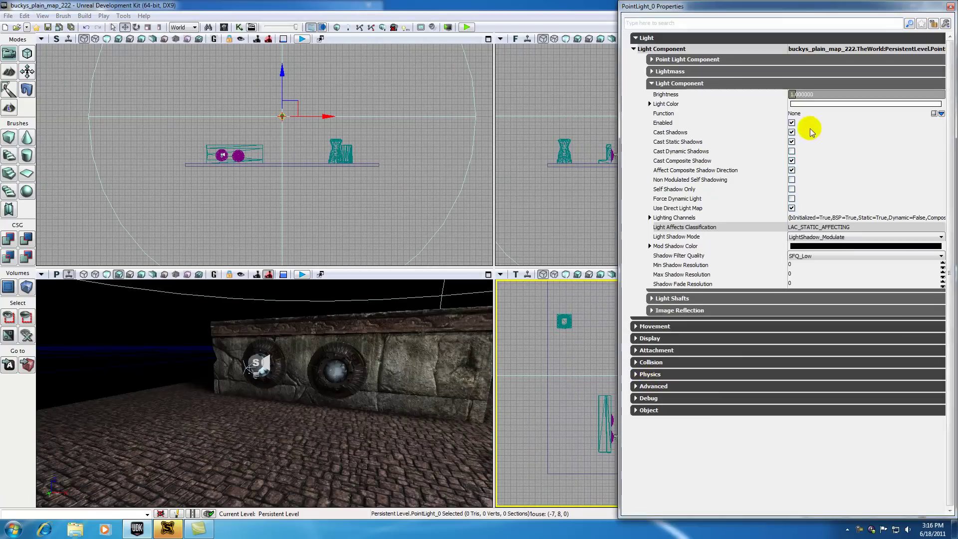
Reduce the point light's Radius to about 746.6 and close its properties.
{"action": "left_click", "coordinate": [651, 72]}
{"action": "left_click", "coordinate": [649, 83]}
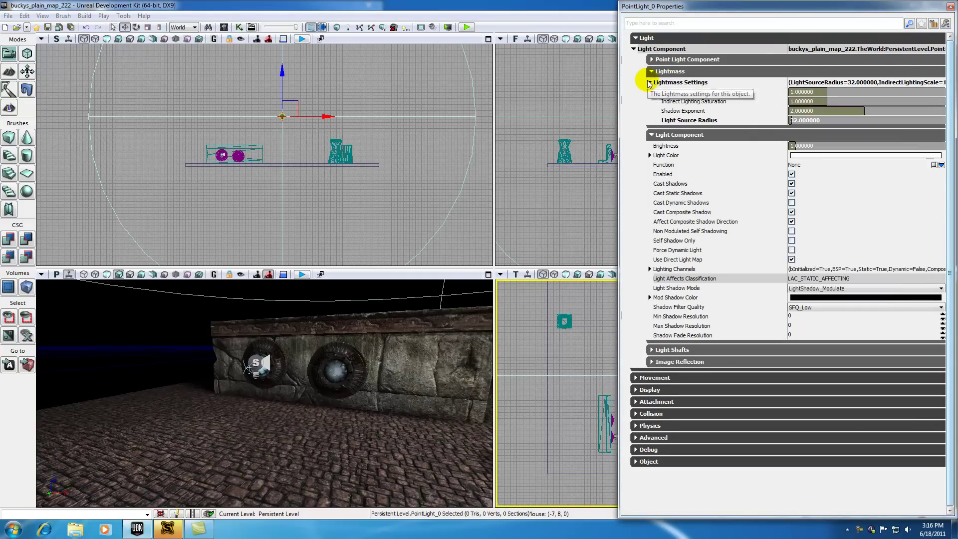
{"action": "left_click", "coordinate": [649, 83]}
{"action": "left_click", "coordinate": [650, 72]}
{"action": "left_click", "coordinate": [651, 60]}
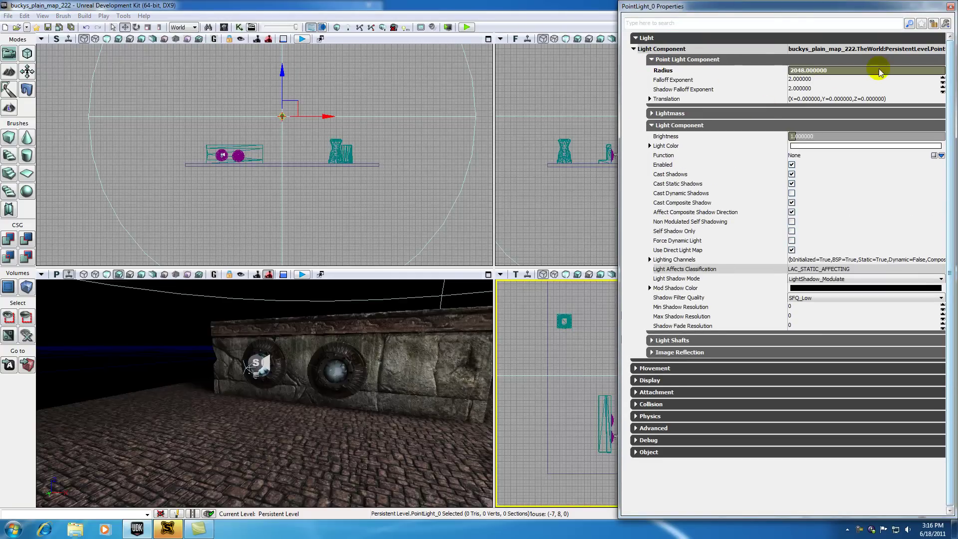
{"action": "left_click_drag", "start_coordinate": [879, 72], "coordinate": [902, 71]}
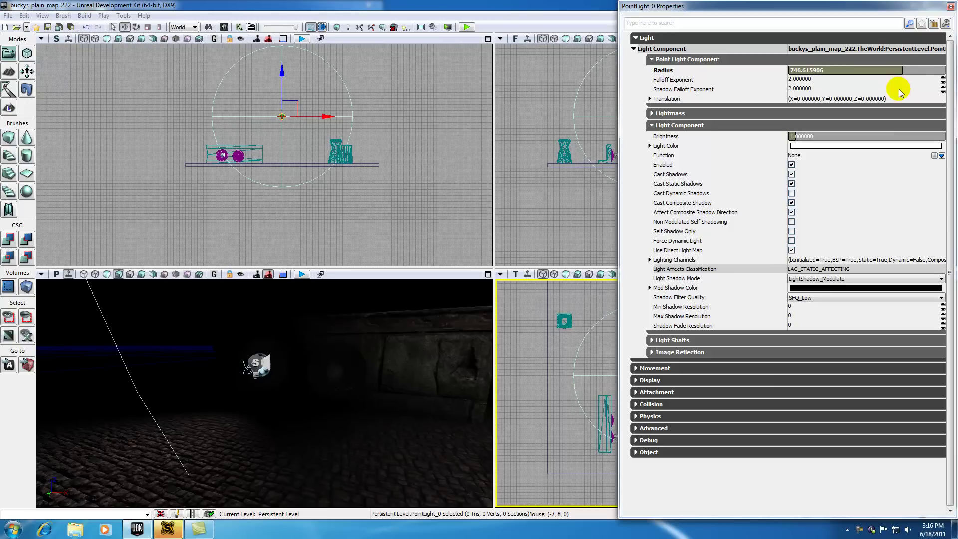
{"action": "left_click", "coordinate": [947, 6]}
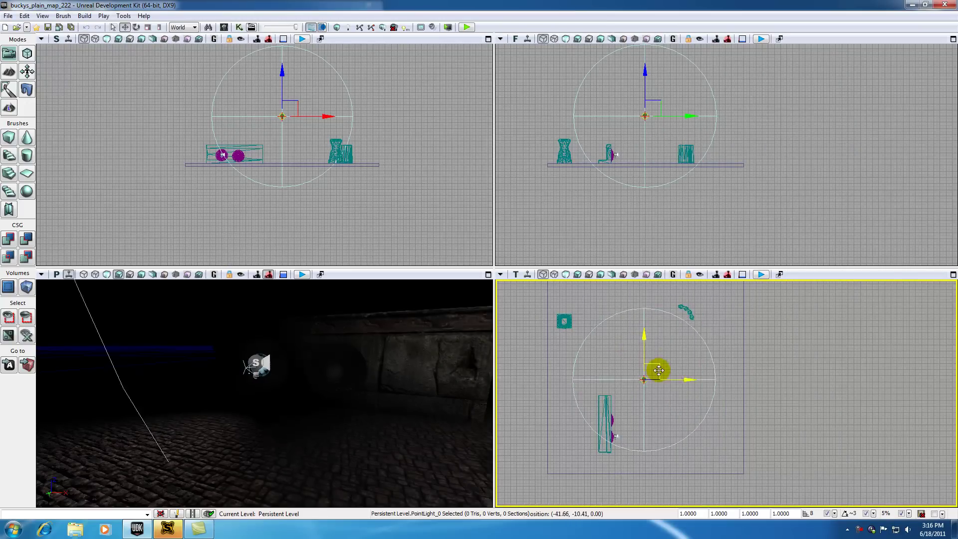
Move the point light away from the stone wall in the top view so the wall lies mostly outside its radius, and deselect it.
{"action": "left_click_drag", "start_coordinate": [659, 369], "coordinate": [680, 351]}
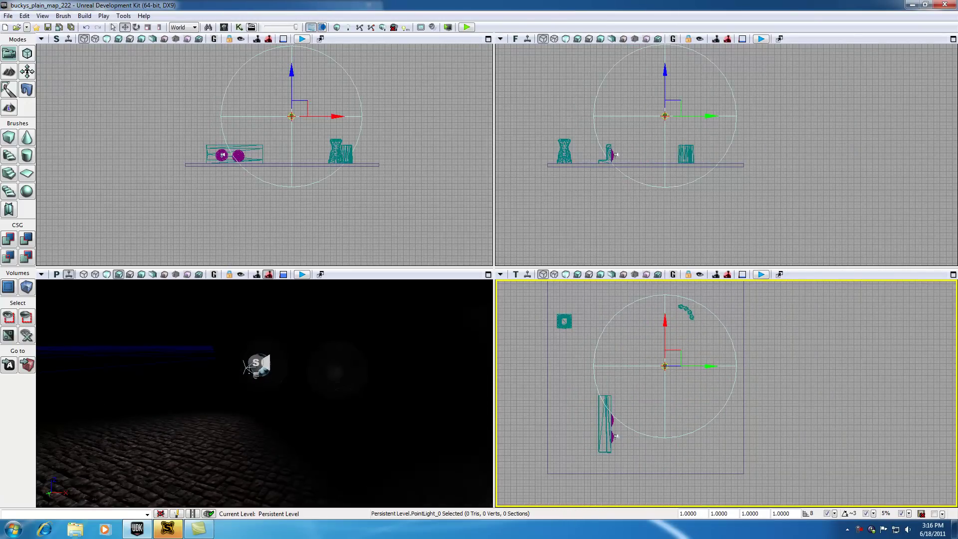
{"action": "left_click", "coordinate": [402, 419]}
{"action": "scroll", "coordinate": [402, 419], "scroll_direction": "down", "scroll_amount": 6}
{"action": "left_click", "coordinate": [396, 362]}
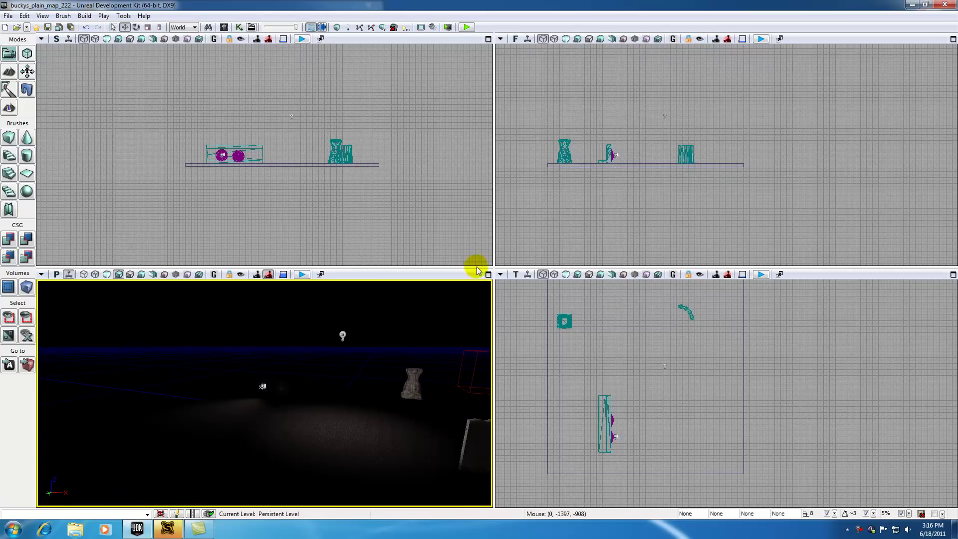
Increase the point light's Radius to about 936.9 and move the light farther from the stone wall in the top view.
{"action": "left_click", "coordinate": [343, 335]}
{"action": "double_click", "coordinate": [342, 335]}
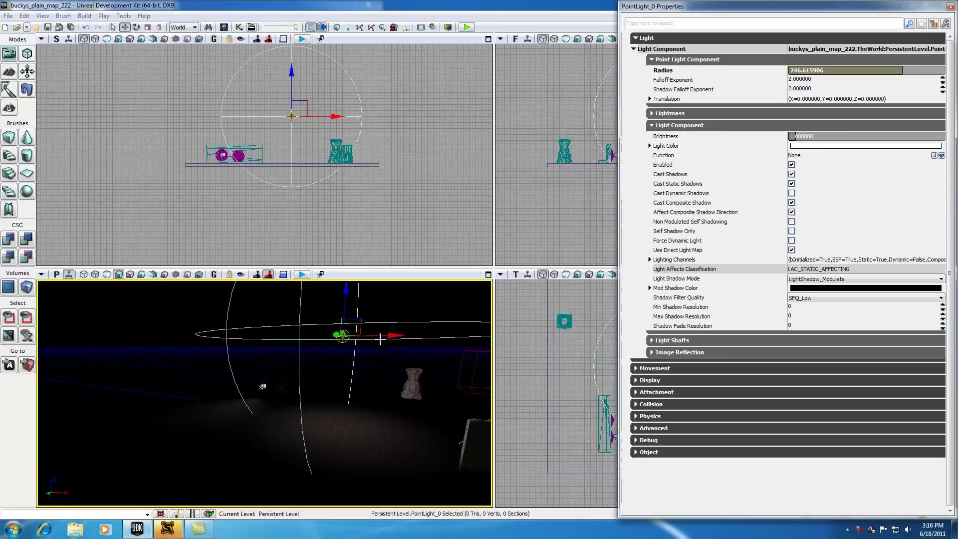
{"action": "left_click_drag", "start_coordinate": [902, 70], "coordinate": [932, 70]}
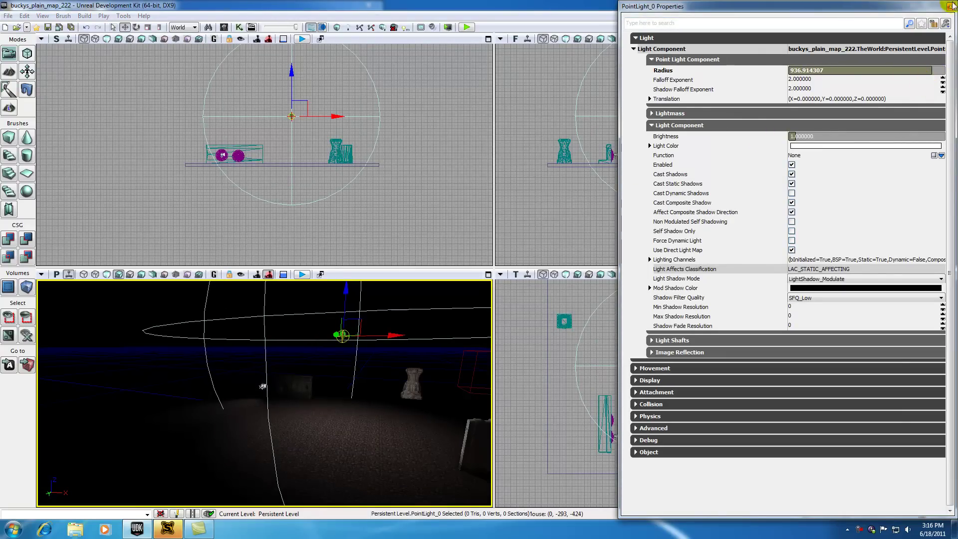
{"action": "left_click", "coordinate": [950, 6]}
{"action": "left_click_drag", "start_coordinate": [682, 348], "coordinate": [734, 326]}
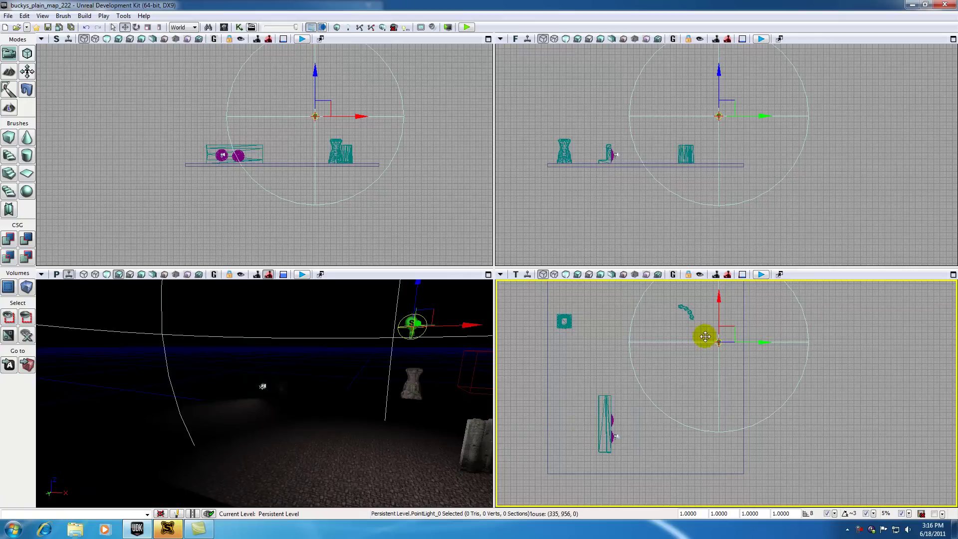
Raise the Brightness of the toggleable spotlight at the left wall lamp to about 3.87, close its properties and deselect it.
{"action": "left_click_drag", "start_coordinate": [300, 399], "coordinate": [277, 329]}
{"action": "right_click_drag", "start_coordinate": [299, 399], "coordinate": [253, 420]}
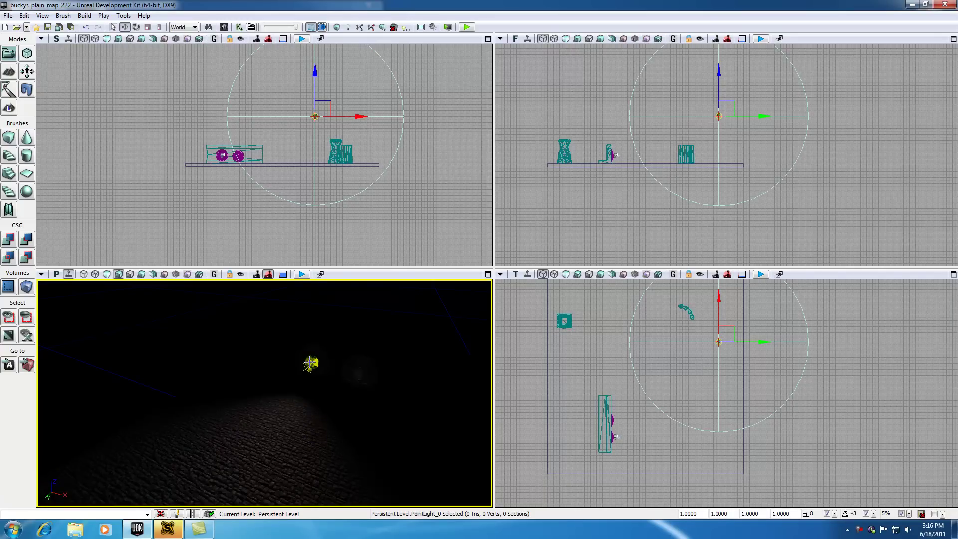
{"action": "left_click", "coordinate": [304, 369]}
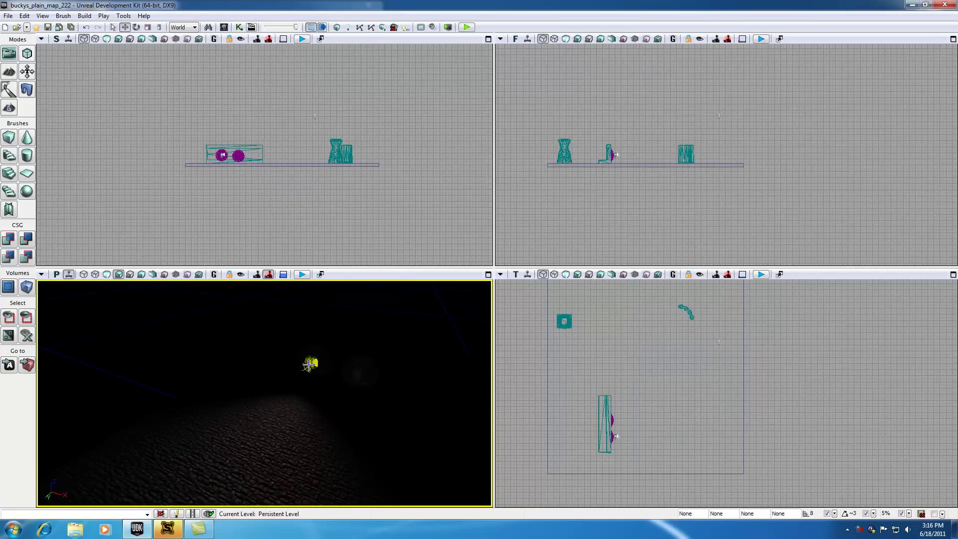
{"action": "left_click_drag", "start_coordinate": [305, 368], "coordinate": [308, 389]}
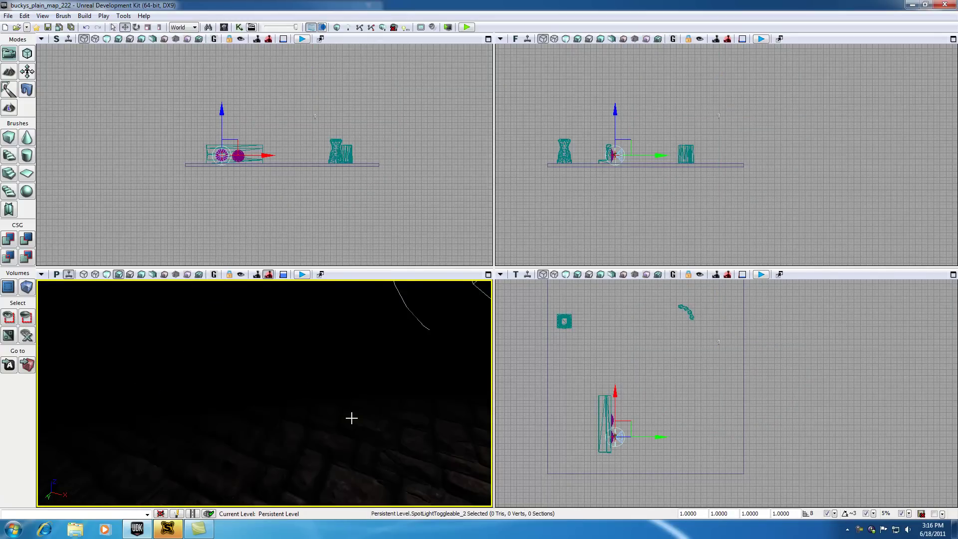
{"action": "scroll", "coordinate": [352, 418], "scroll_direction": "down", "scroll_amount": 5}
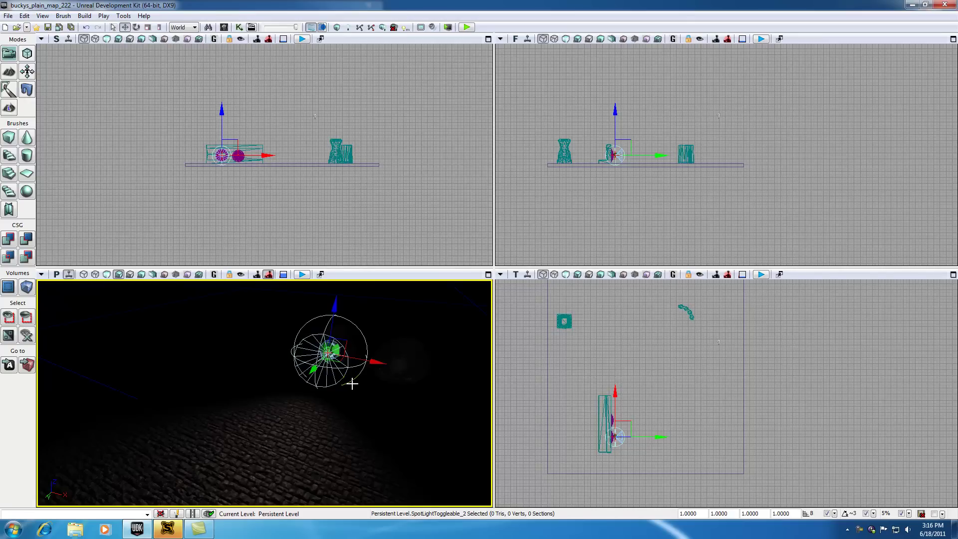
{"action": "key", "text": "F4"}
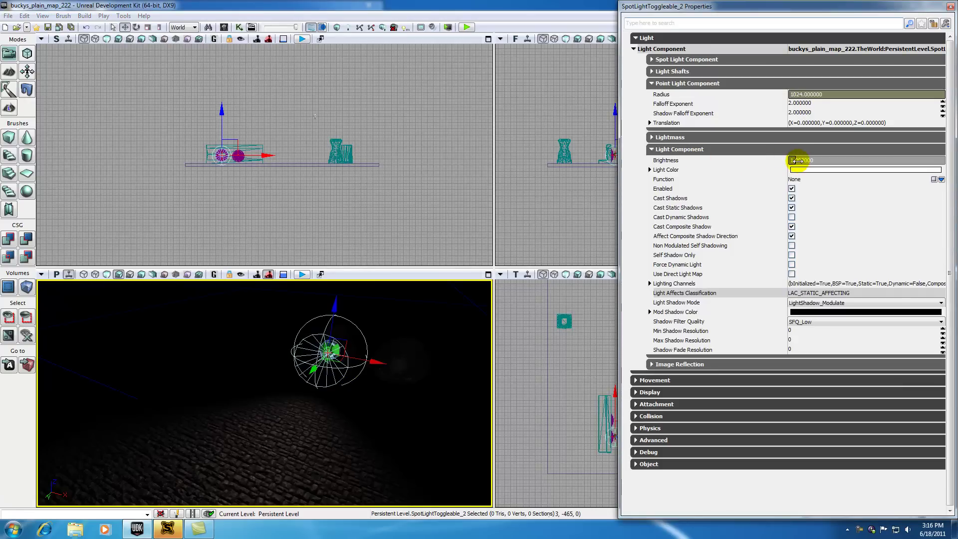
{"action": "left_click_drag", "start_coordinate": [798, 160], "coordinate": [818, 160]}
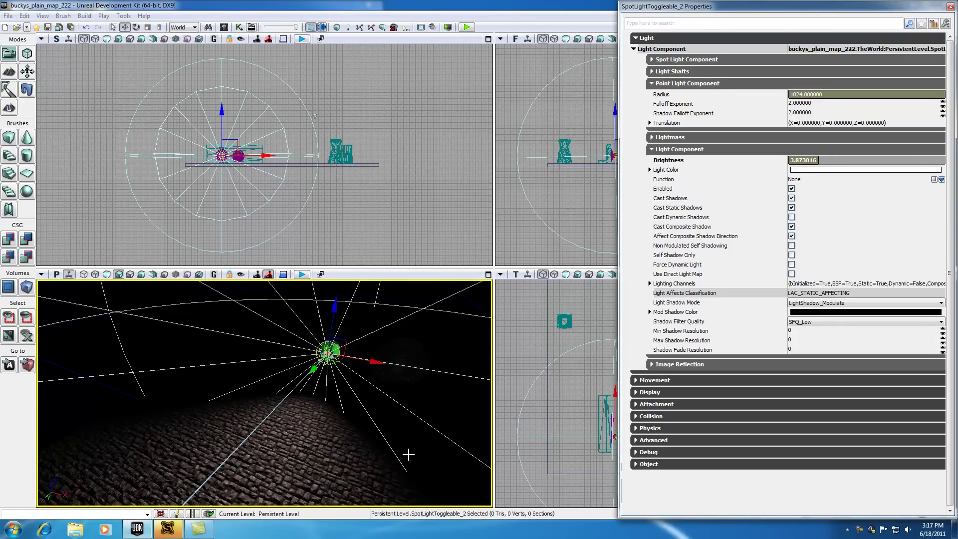
{"action": "left_click", "coordinate": [950, 6]}
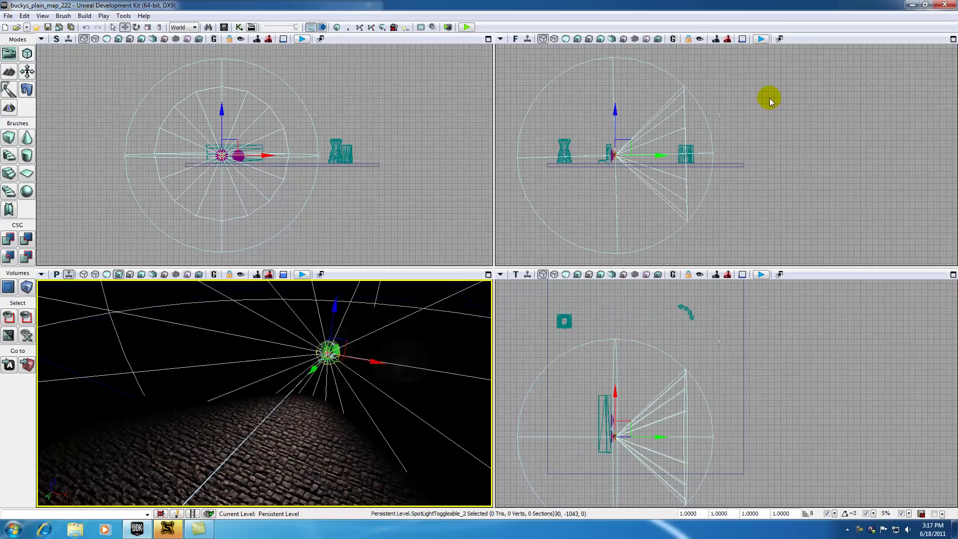
{"action": "left_click", "coordinate": [90, 358]}
Rebuild the level with its lighting and close the map check results.
{"action": "left_click_drag", "start_coordinate": [90, 358], "coordinate": [237, 416]}
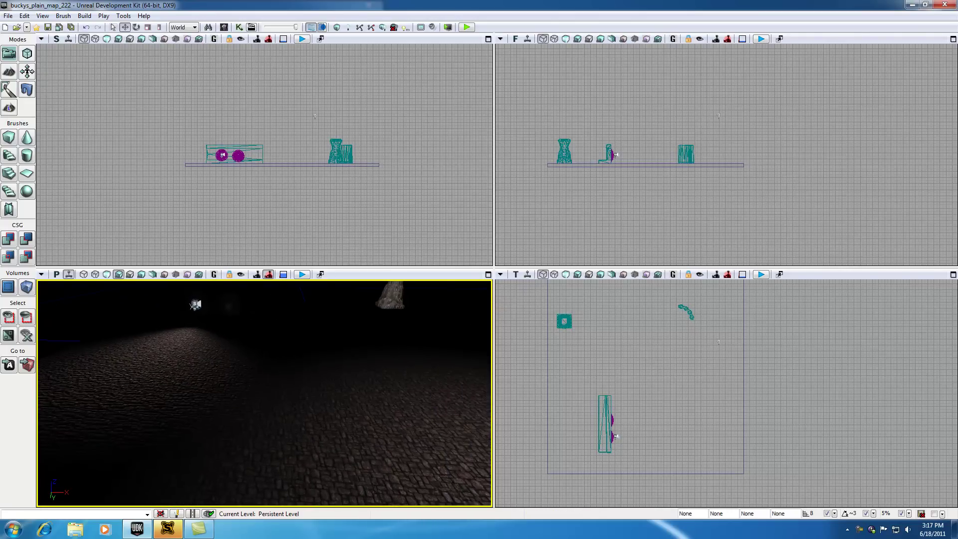
{"action": "right_click_drag", "start_coordinate": [237, 416], "coordinate": [217, 366]}
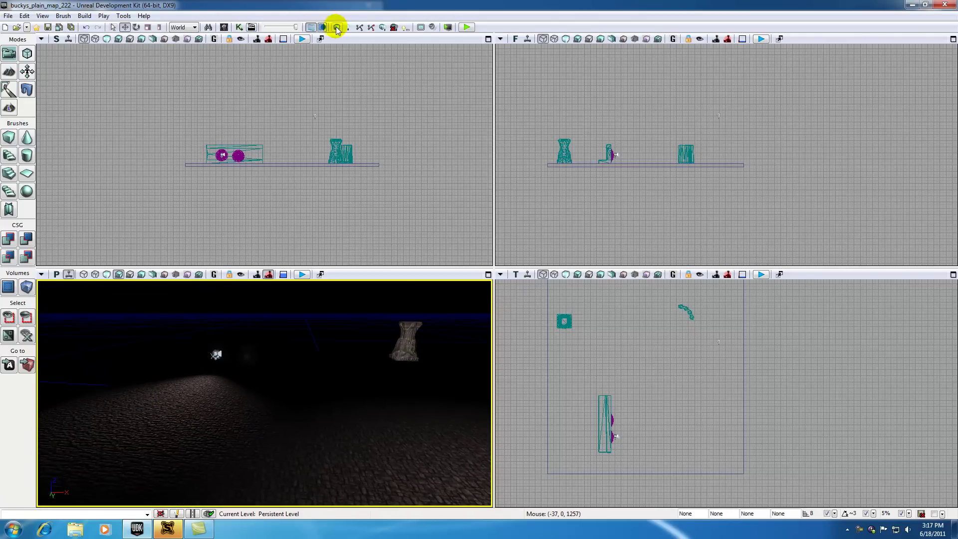
{"action": "left_click", "coordinate": [383, 29]}
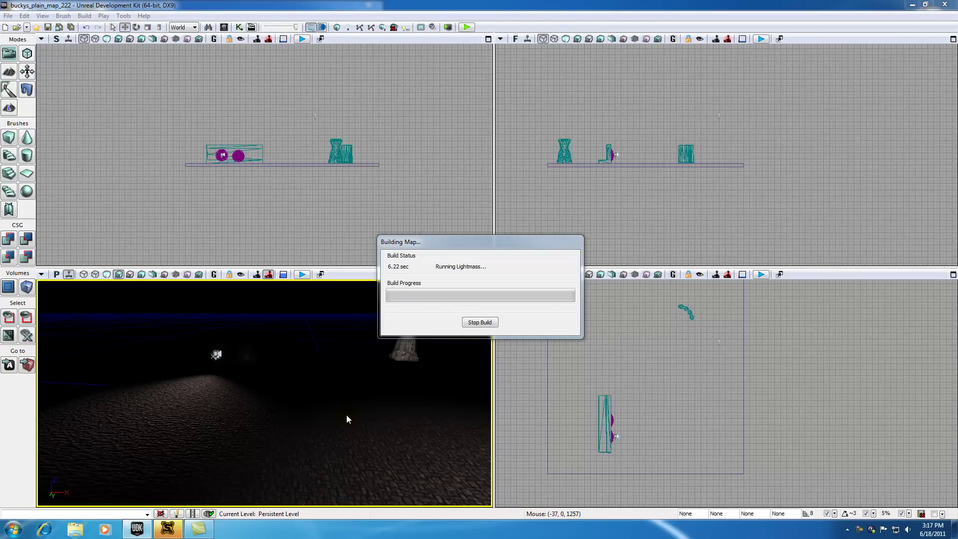
{"action": "left_click", "coordinate": [693, 219]}
{"action": "left_click", "coordinate": [697, 241]}
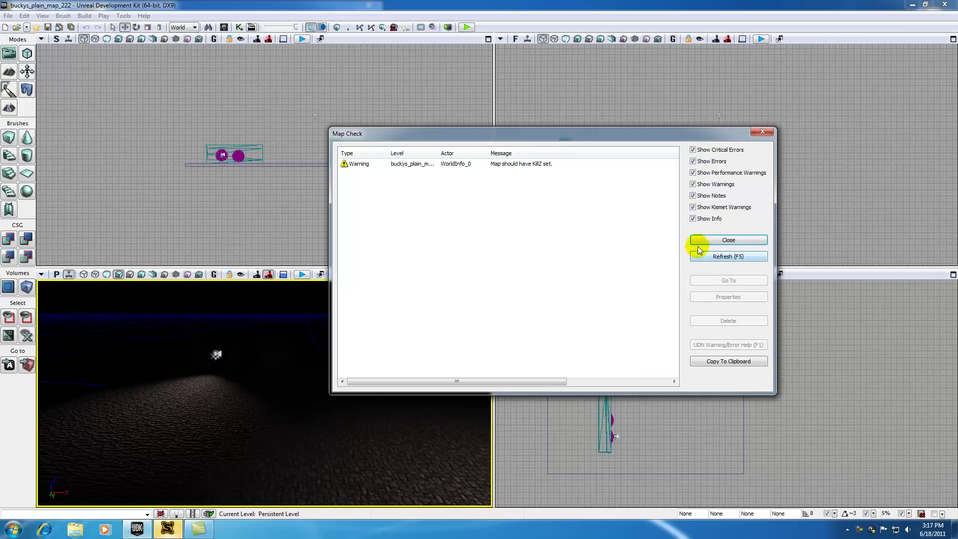
Play the level from the floor in front of the lit wall lamp, walk towards the lamp and back, and exit the preview.
{"action": "right_click", "coordinate": [220, 455]}
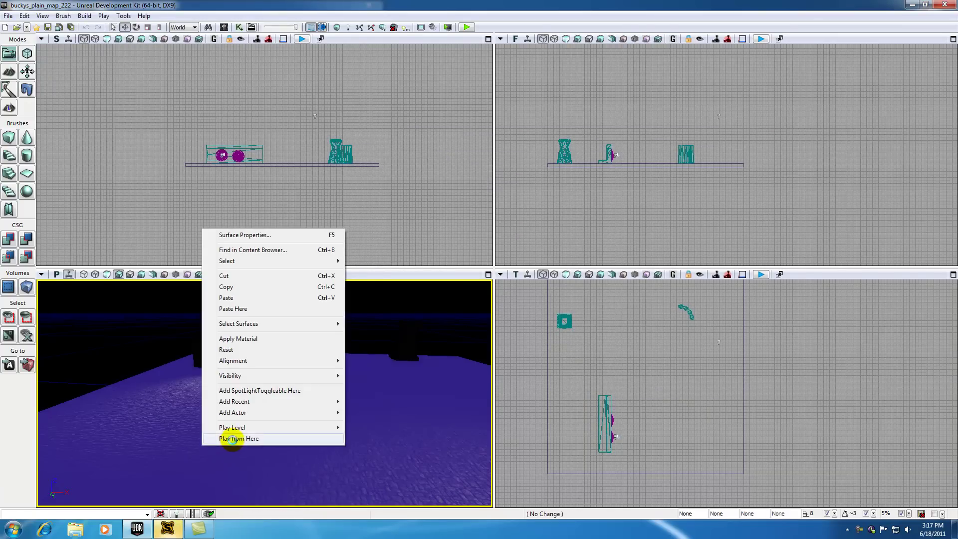
{"action": "left_click", "coordinate": [230, 438]}
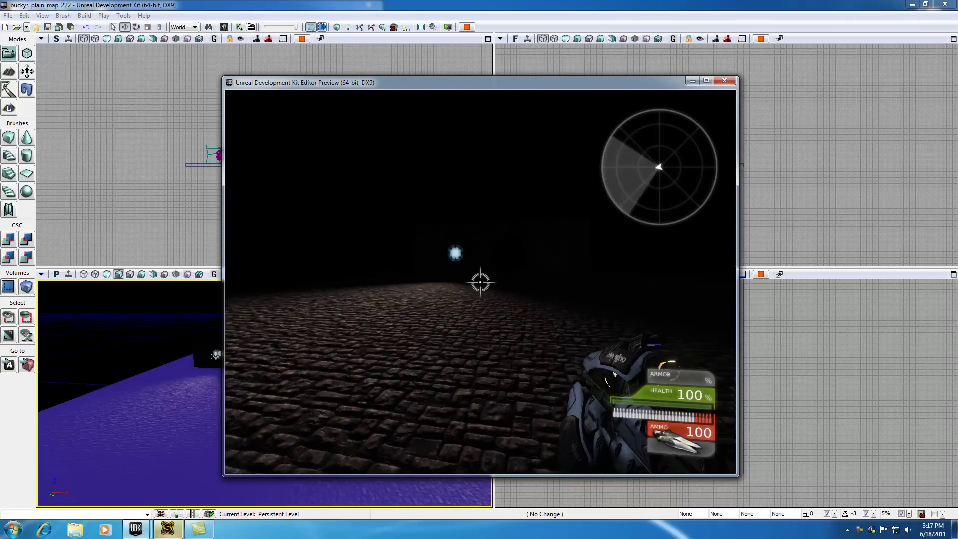
{"action": "key", "text": "w"}
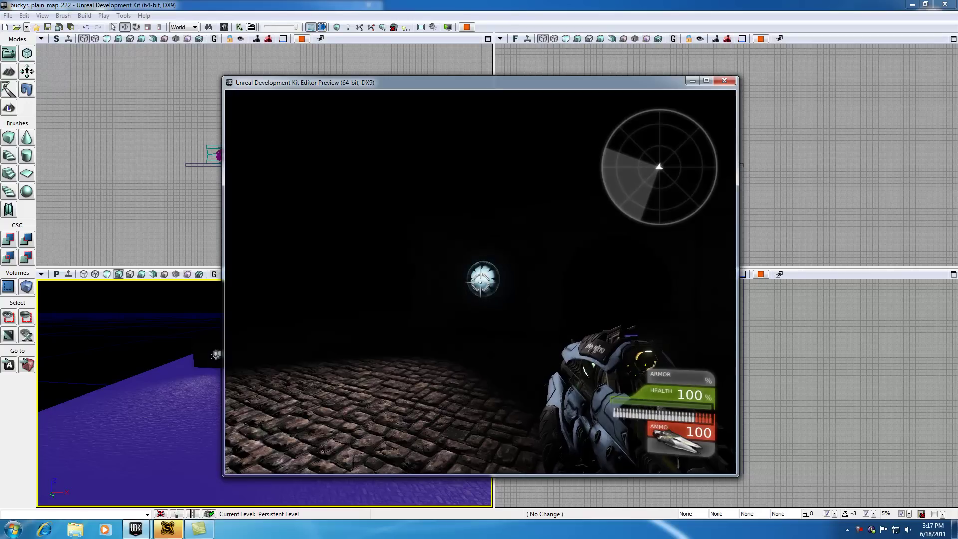
{"action": "key", "text": "s"}
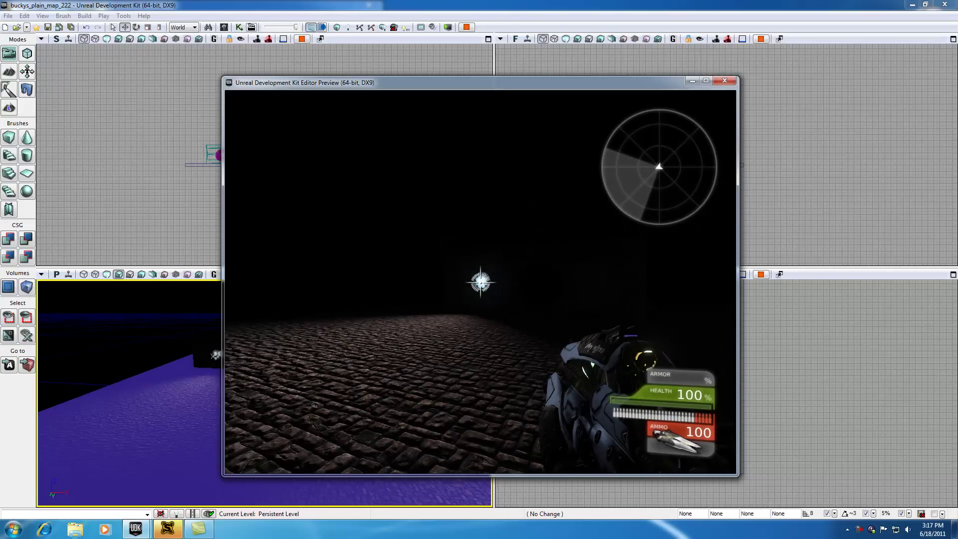
{"action": "key", "text": "Escape"}
{"action": "key", "text": "Escape"}
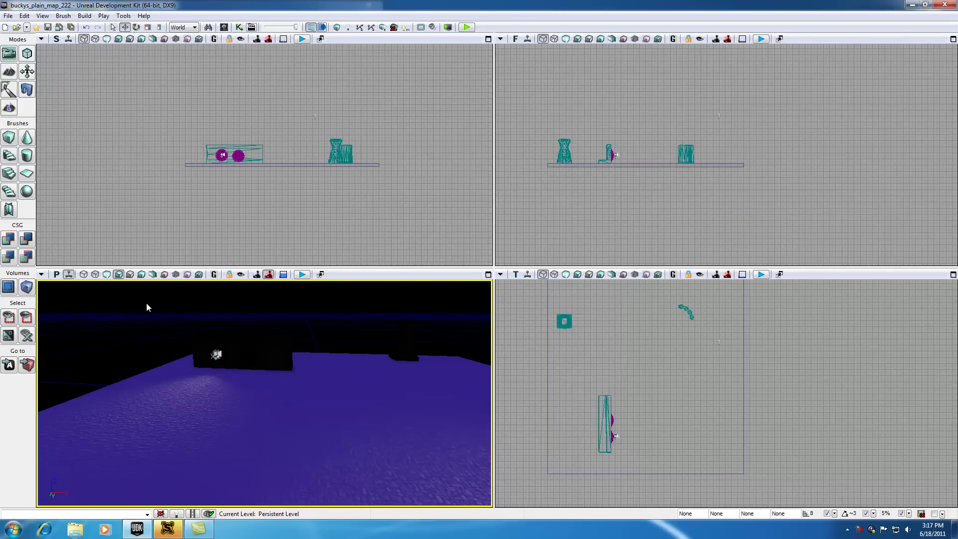
Switch the perspective view to unlit display and frame the stone wall with its two lamps up close.
{"action": "mouse_move", "coordinate": [171, 414]}
{"action": "left_mouse_down"}
{"action": "mouse_move", "coordinate": [170, 372]}
{"action": "mouse_move", "coordinate": [171, 399]}
{"action": "left_mouse_up"}
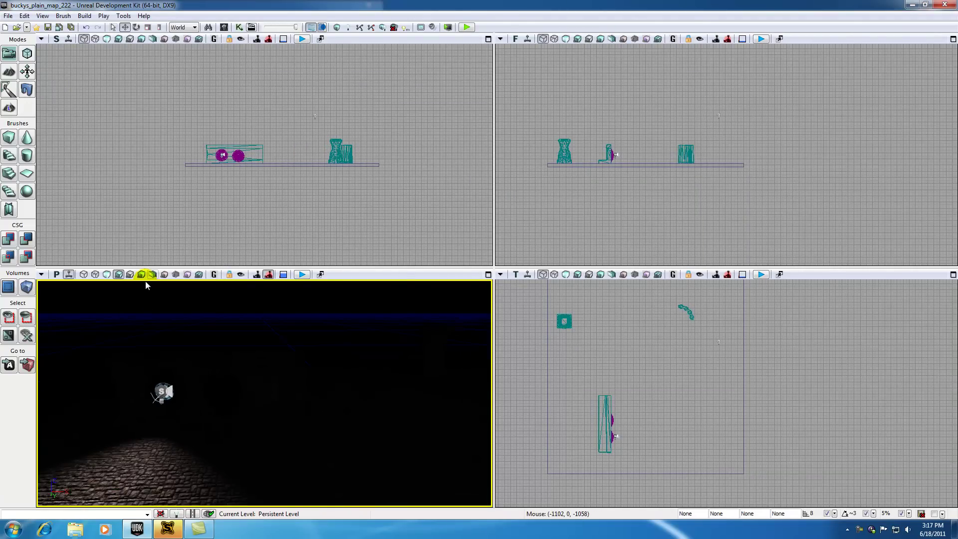
{"action": "left_click", "coordinate": [107, 276]}
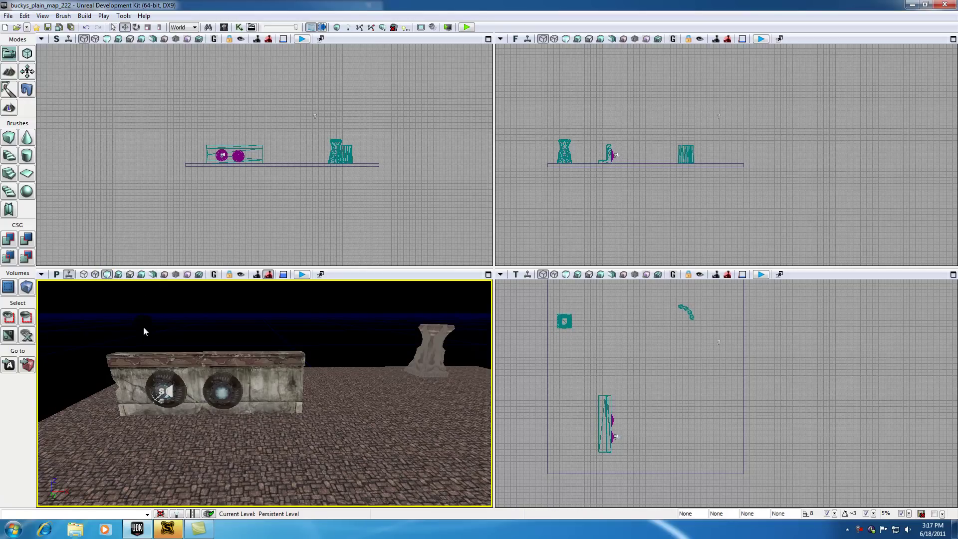
{"action": "left_click_drag", "start_coordinate": [151, 323], "coordinate": [150, 304]}
{"action": "middle_click_drag", "start_coordinate": [213, 325], "coordinate": [213, 339]}
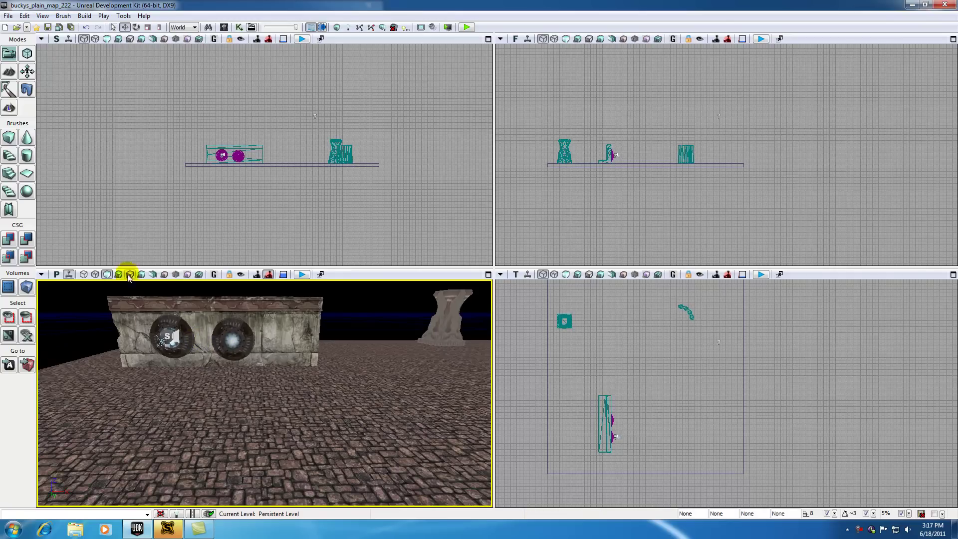
{"action": "middle_click_drag", "start_coordinate": [241, 399], "coordinate": [200, 390]}
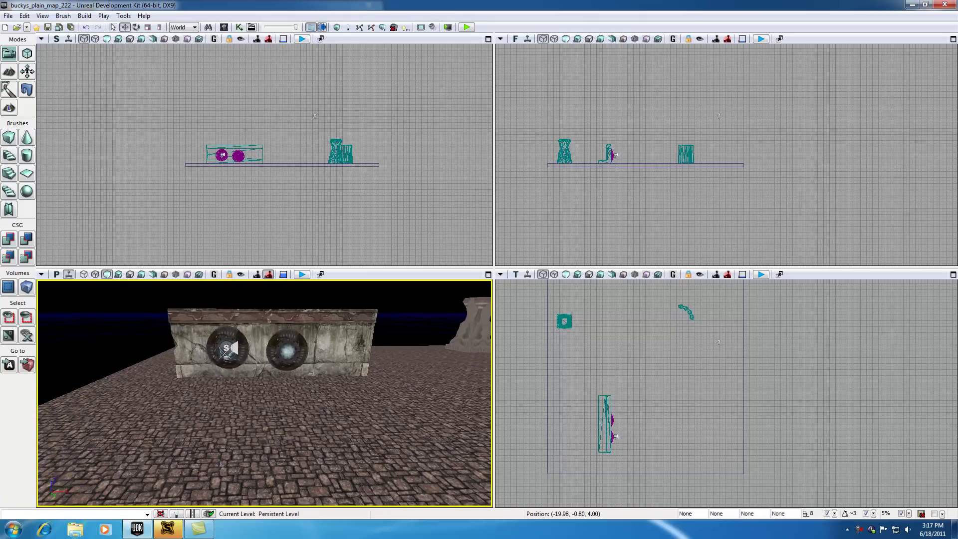
{"action": "right_click_drag", "start_coordinate": [242, 410], "coordinate": [253, 399]}
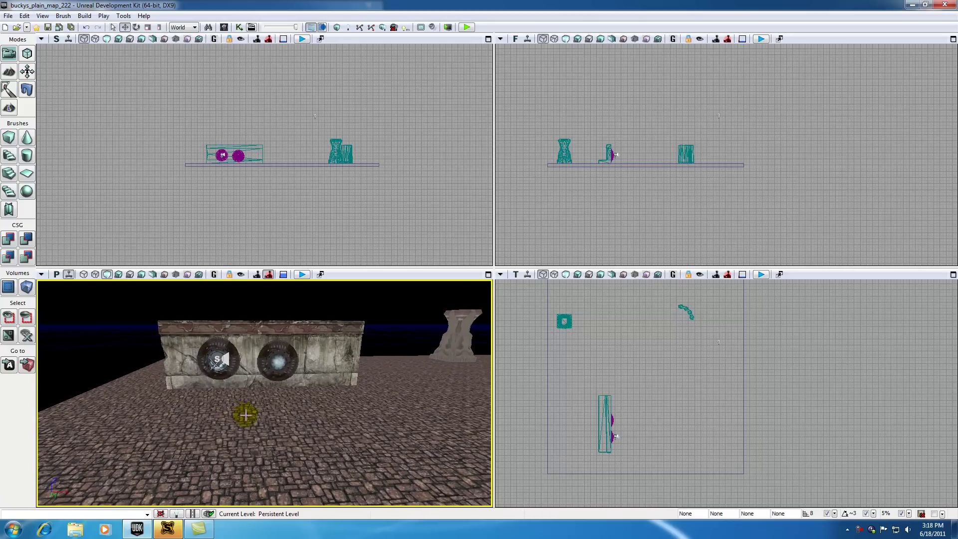
{"action": "left_click_drag", "start_coordinate": [246, 413], "coordinate": [245, 357]}
{"action": "left_click_drag", "start_coordinate": [242, 395], "coordinate": [243, 412]}
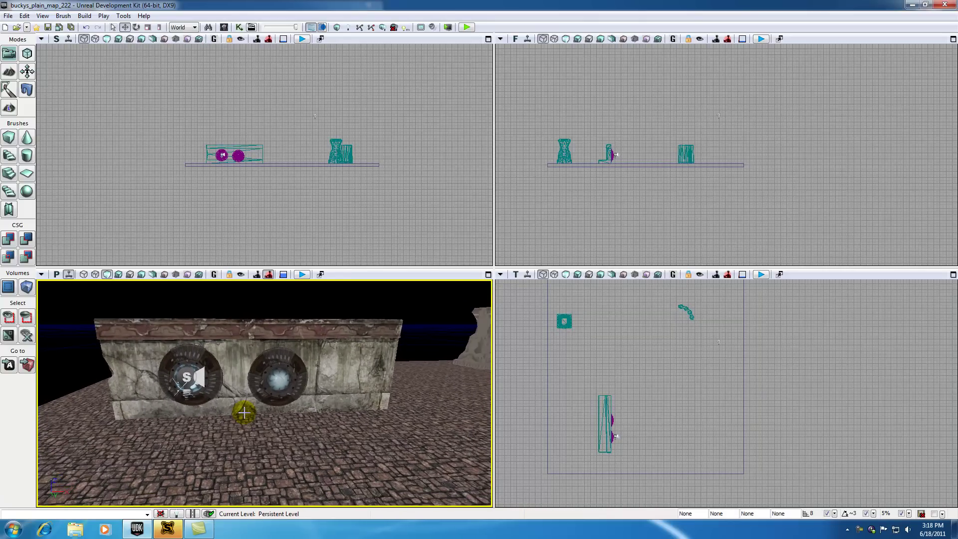
{"action": "mouse_move", "coordinate": [244, 412]}
{"action": "left_mouse_down"}
{"action": "mouse_move", "coordinate": [241, 400]}
{"action": "mouse_move", "coordinate": [246, 420]}
{"action": "left_mouse_up"}
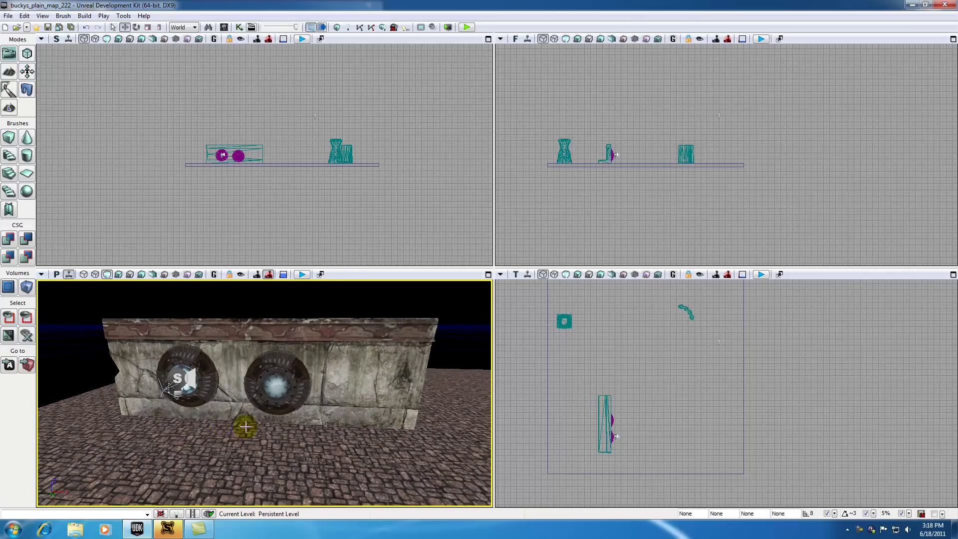
{"action": "left_click", "coordinate": [209, 381]}
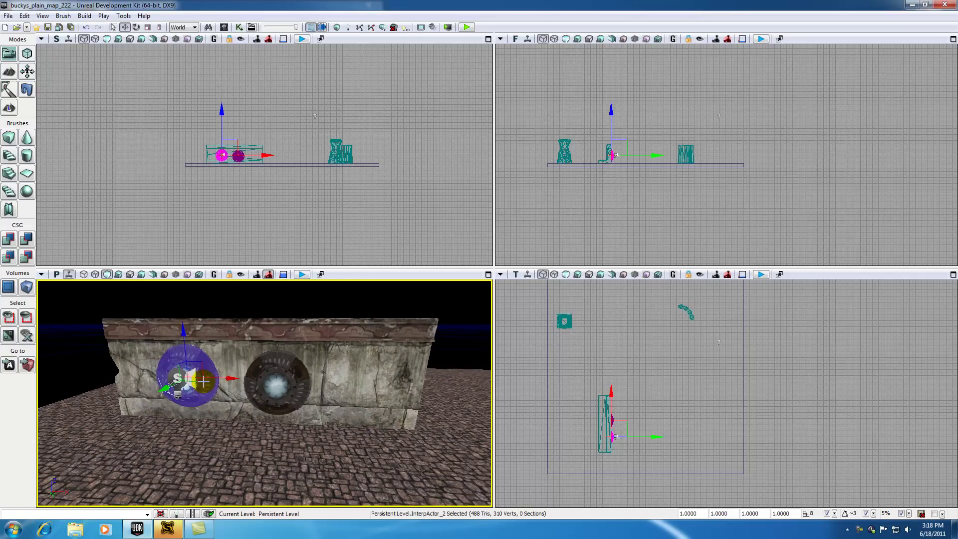
{"action": "left_click", "coordinate": [279, 386]}
{"action": "left_click", "coordinate": [252, 315]}
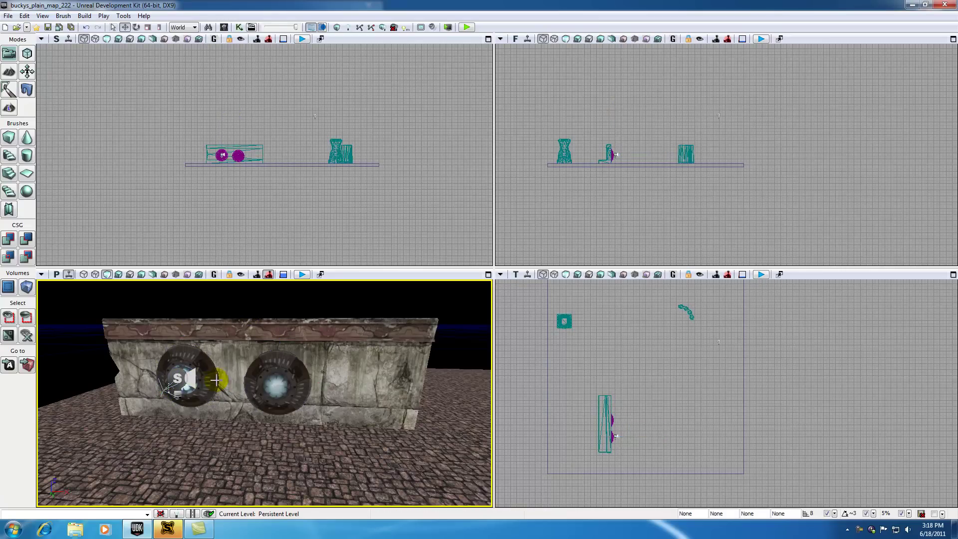
{"action": "left_click", "coordinate": [206, 367]}
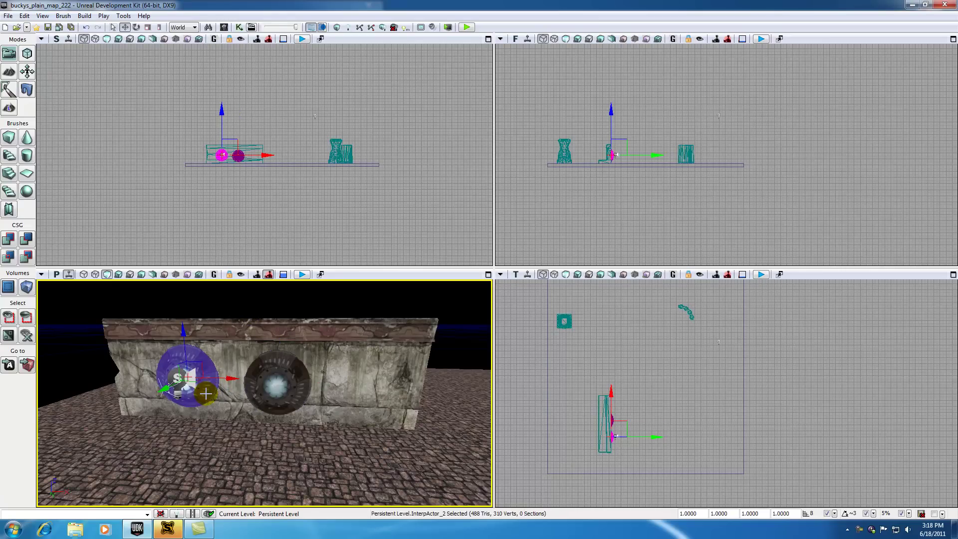
{"action": "left_click", "coordinate": [278, 403]}
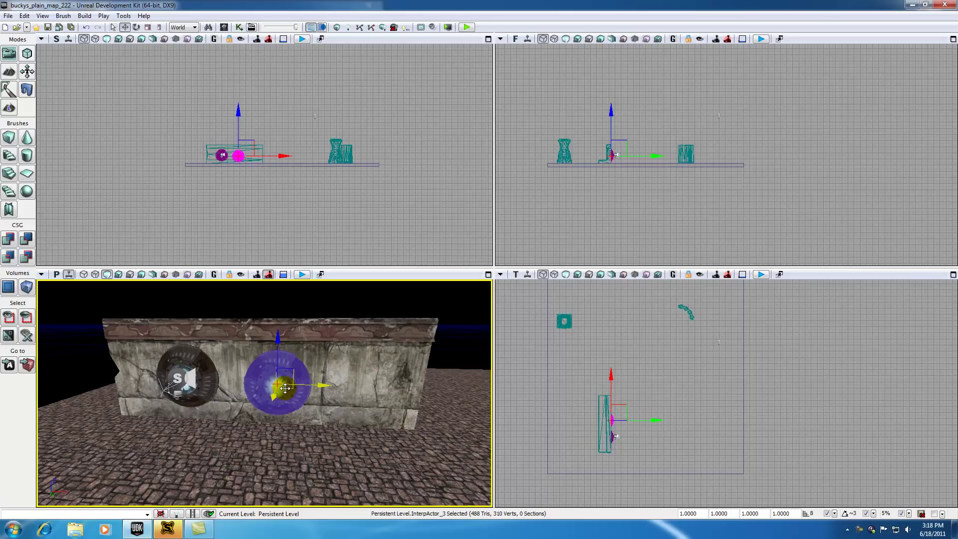
{"action": "left_click", "coordinate": [295, 301]}
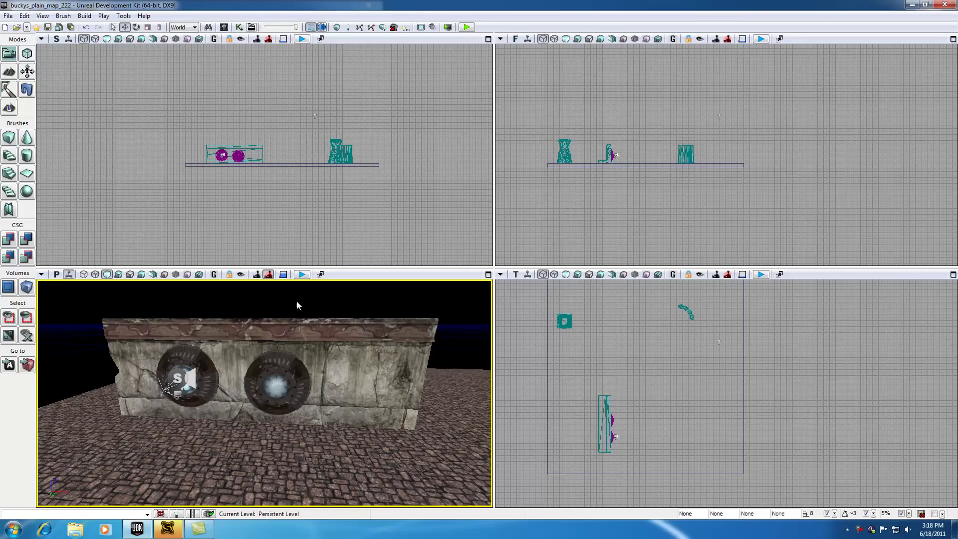
Set the right wall lamp to Hidden in its Display properties and close them.
{"action": "left_click", "coordinate": [288, 379]}
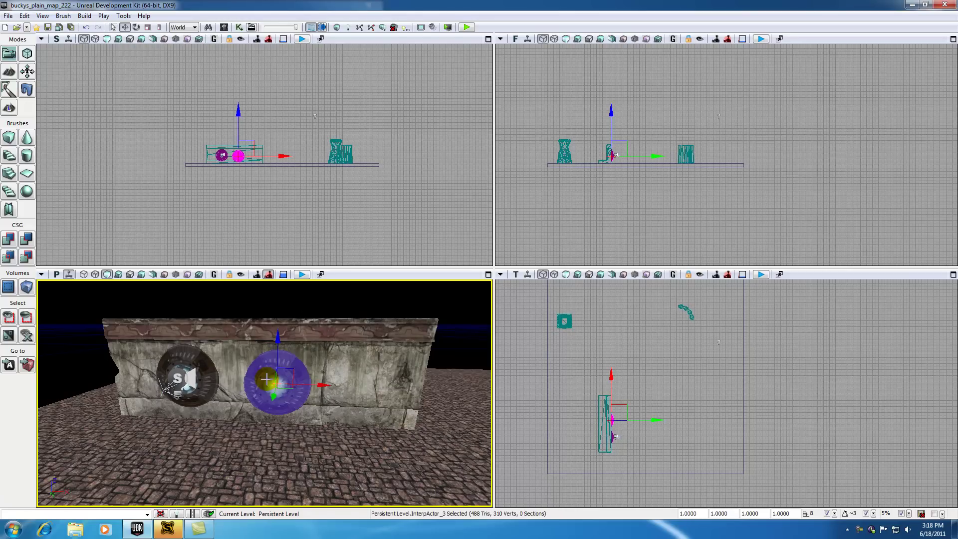
{"action": "key", "text": "F4"}
{"action": "left_click", "coordinate": [648, 74]}
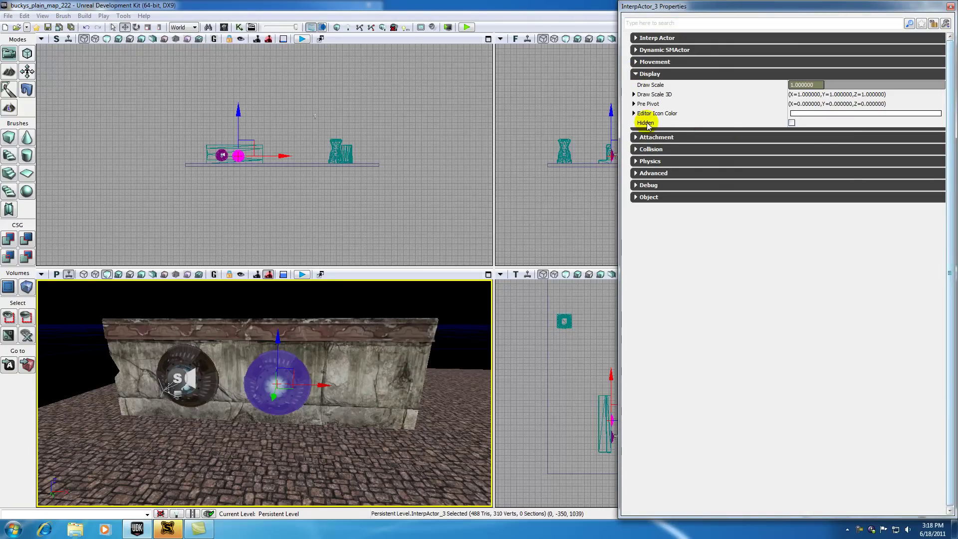
{"action": "left_click", "coordinate": [791, 123]}
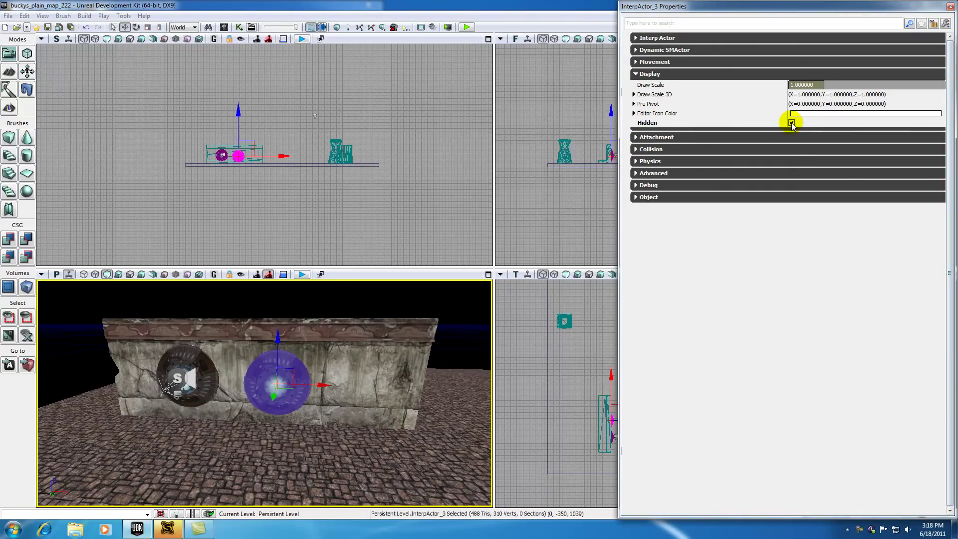
{"action": "left_click", "coordinate": [950, 6]}
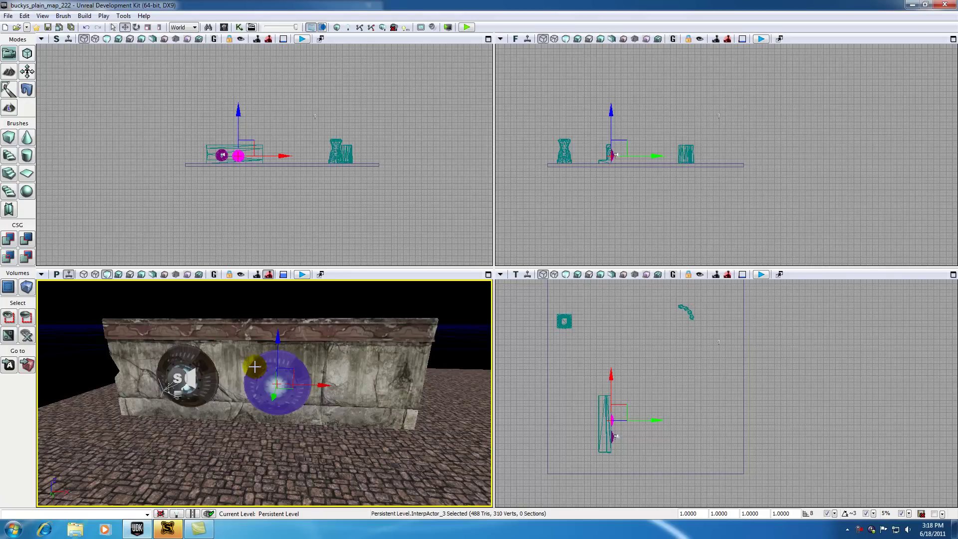
Play the level from the floor in front of the stone wall, walk up to the glowing lamp and back away.
{"action": "left_click_drag", "start_coordinate": [224, 448], "coordinate": [260, 490]}
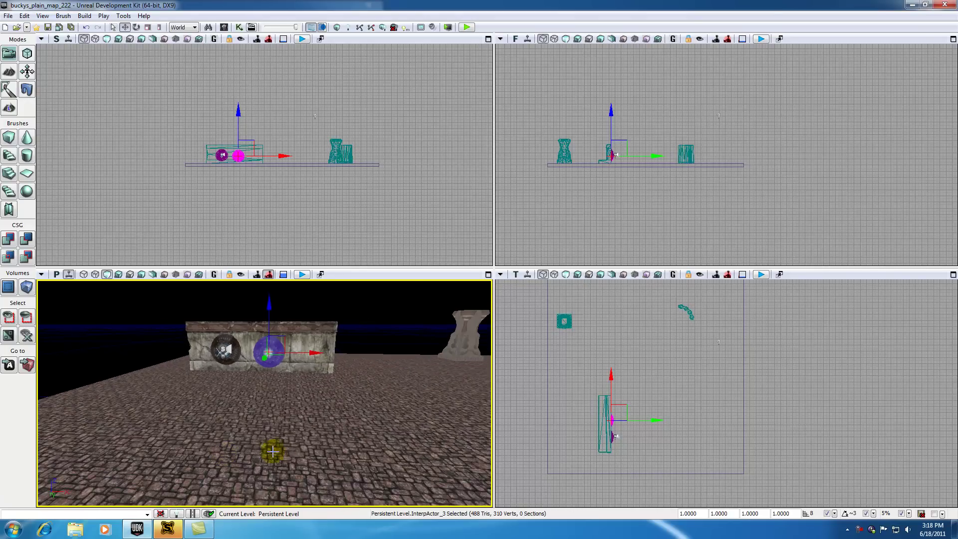
{"action": "right_click", "coordinate": [274, 440]}
{"action": "left_click", "coordinate": [304, 433]}
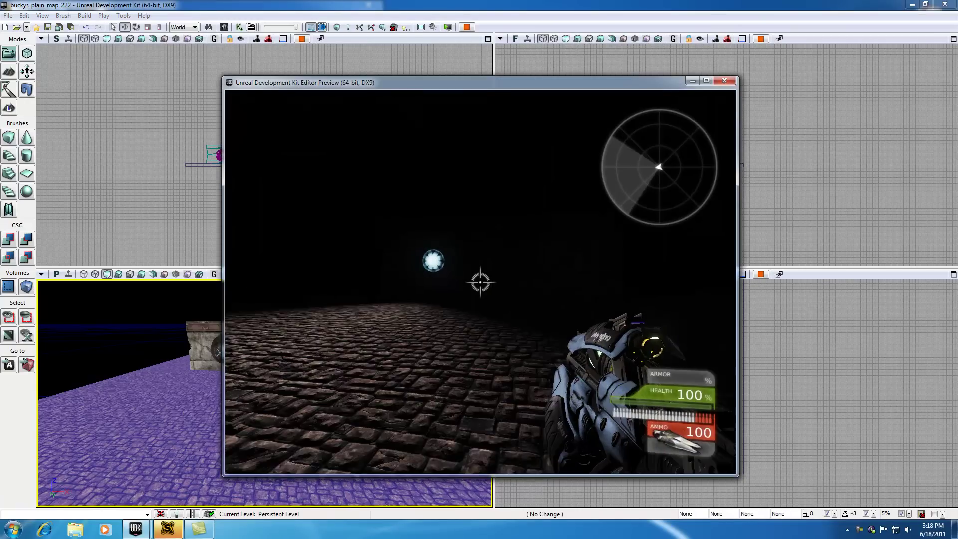
{"action": "key", "text": "w"}
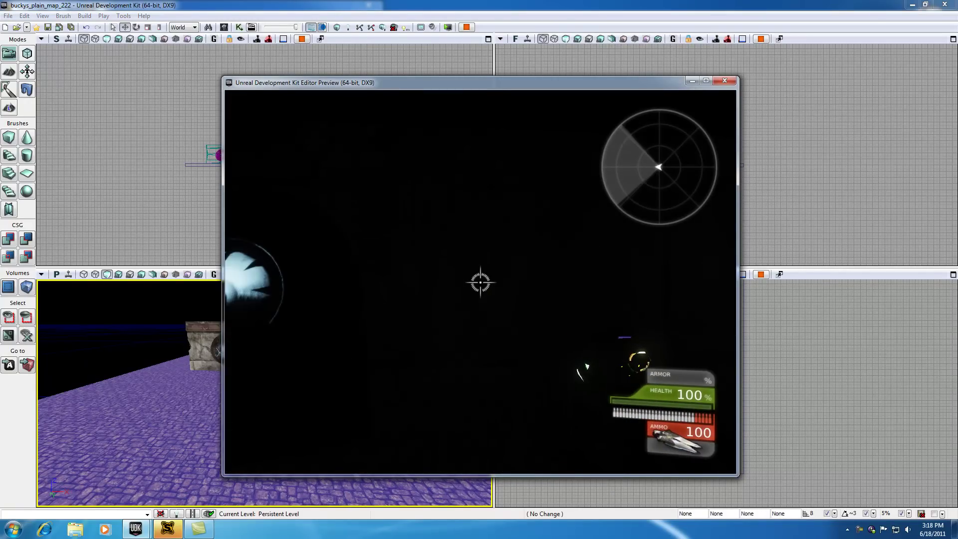
{"action": "key", "text": "s"}
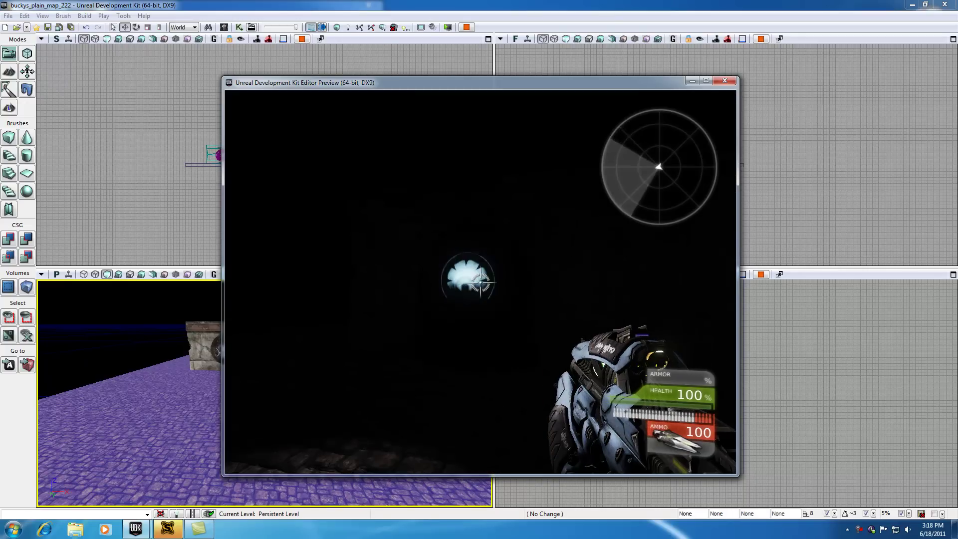
Shoot at the glowing wall lamp with both weapon fire modes to test its collision, and exit the preview.
{"action": "left_click", "coordinate": [480, 281]}
{"action": "left_click", "coordinate": [480, 281]}
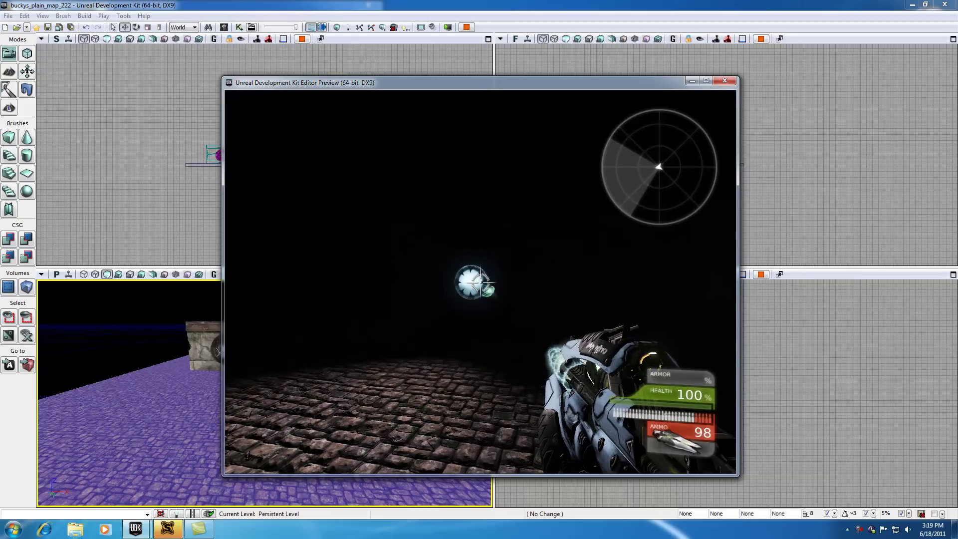
{"action": "left_click", "coordinate": [480, 281]}
{"action": "left_click", "coordinate": [480, 281]}
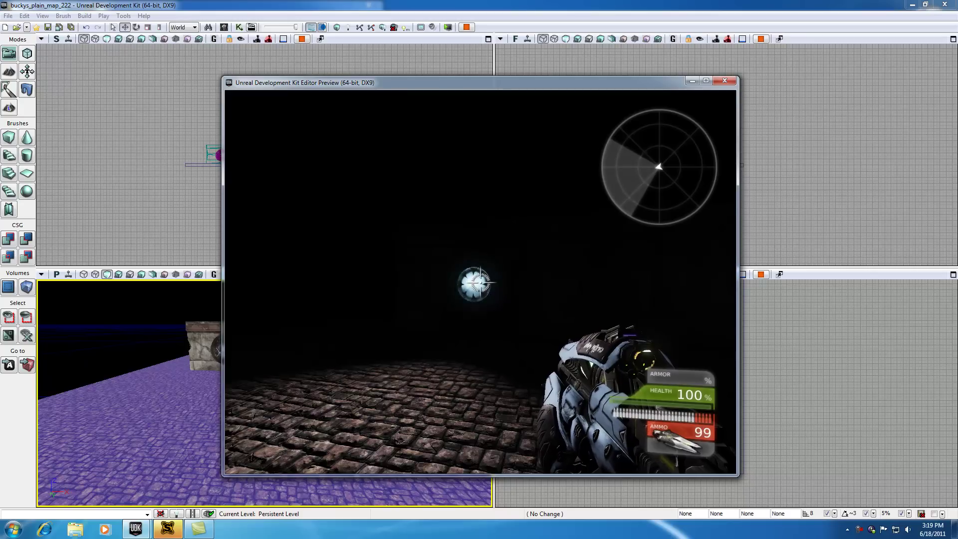
{"action": "left_click", "coordinate": [480, 281]}
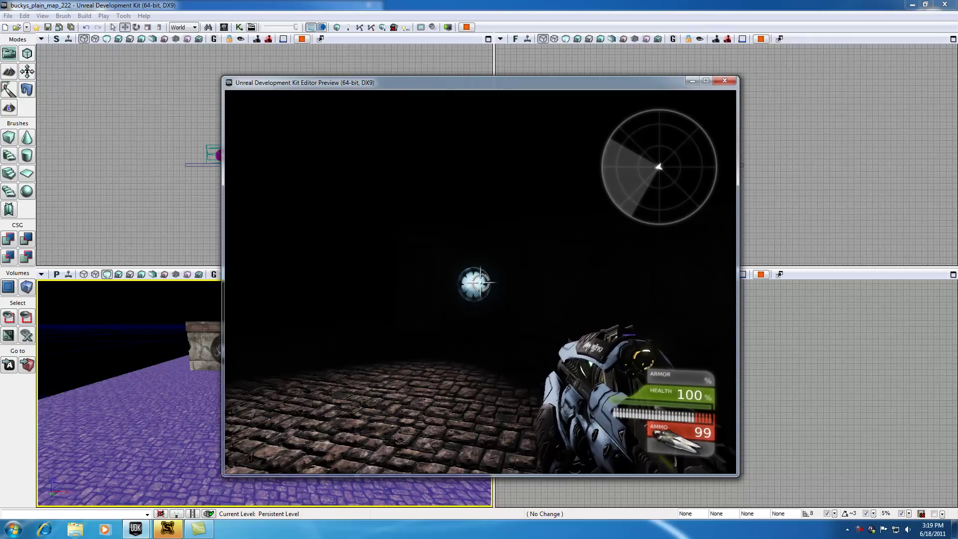
{"action": "right_click", "coordinate": [480, 281]}
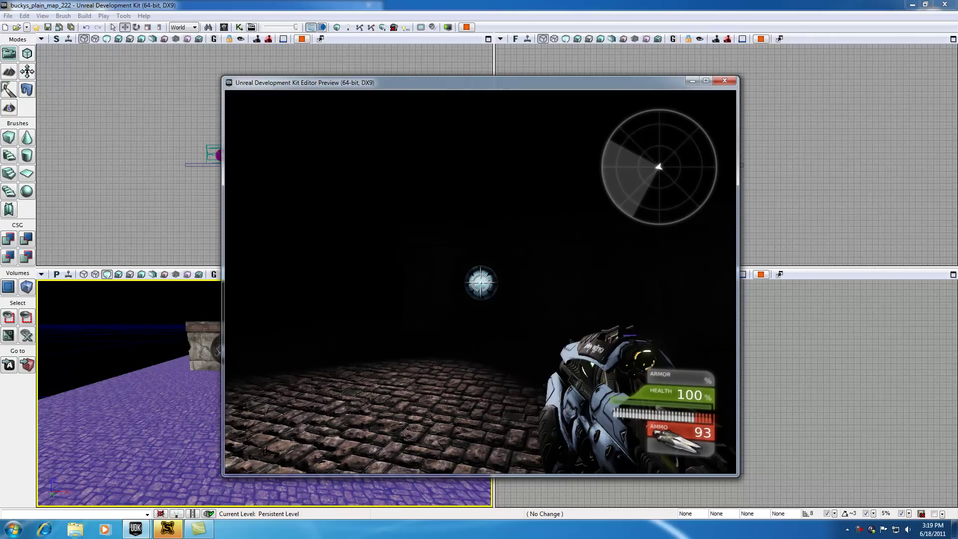
{"action": "key", "text": "Escape"}
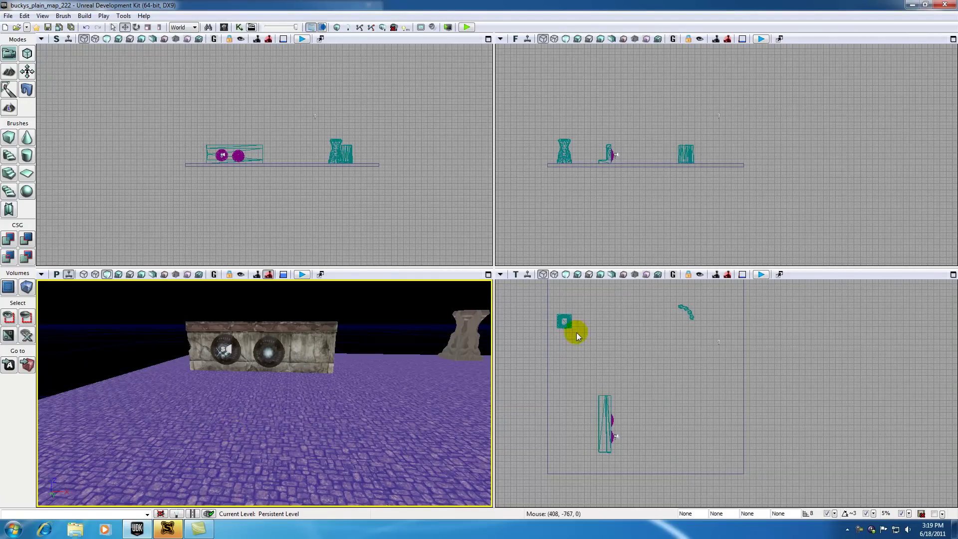
Move the point light closer to the stone wall in the top view with the perspective view lit, and rebuild the level.
{"action": "left_click", "coordinate": [716, 340]}
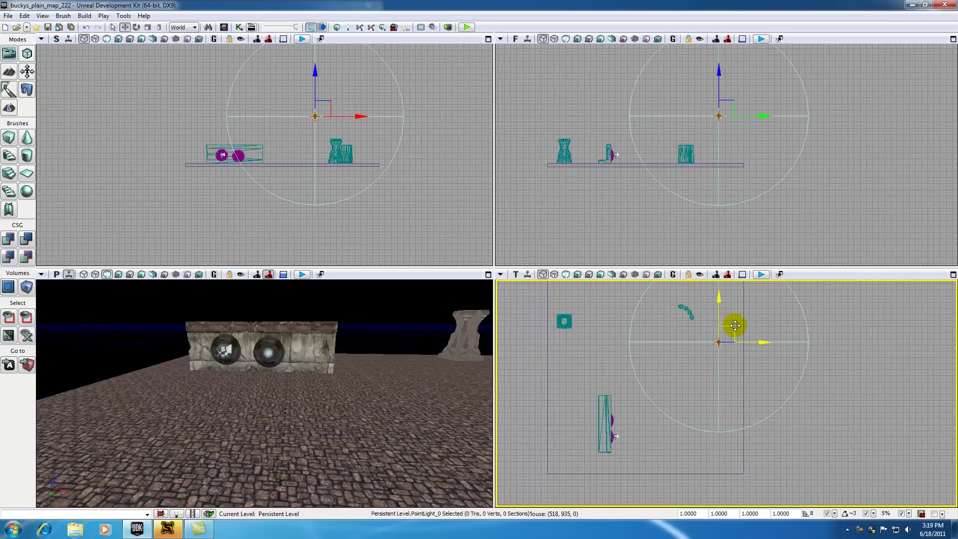
{"action": "left_click_drag", "start_coordinate": [734, 326], "coordinate": [711, 341]}
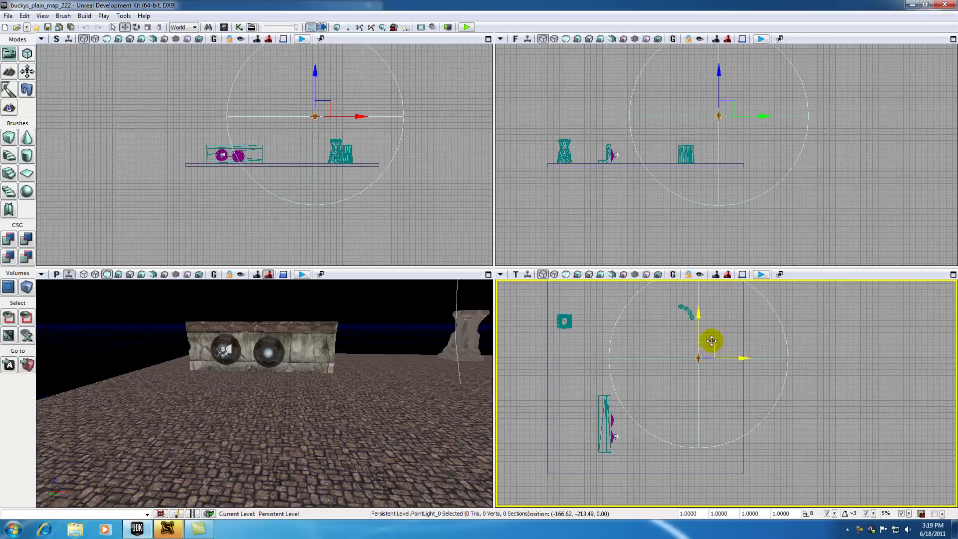
{"action": "left_click", "coordinate": [118, 274]}
{"action": "left_click_drag", "start_coordinate": [713, 341], "coordinate": [648, 343]}
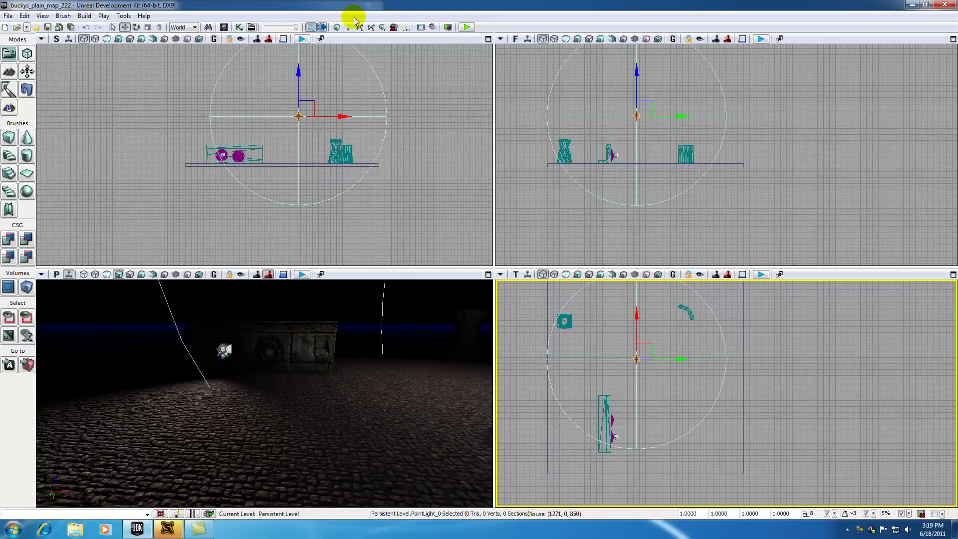
{"action": "left_click", "coordinate": [382, 28]}
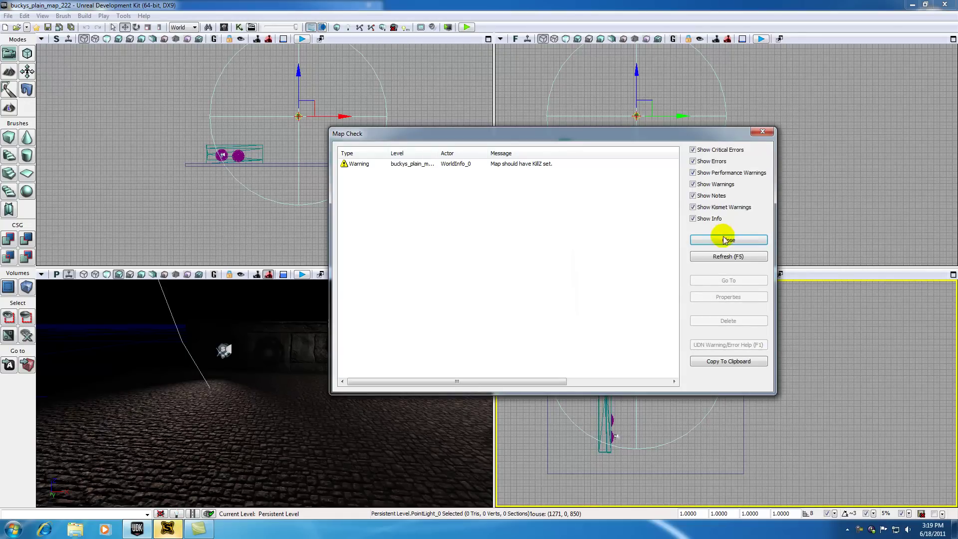
{"action": "left_click", "coordinate": [726, 240]}
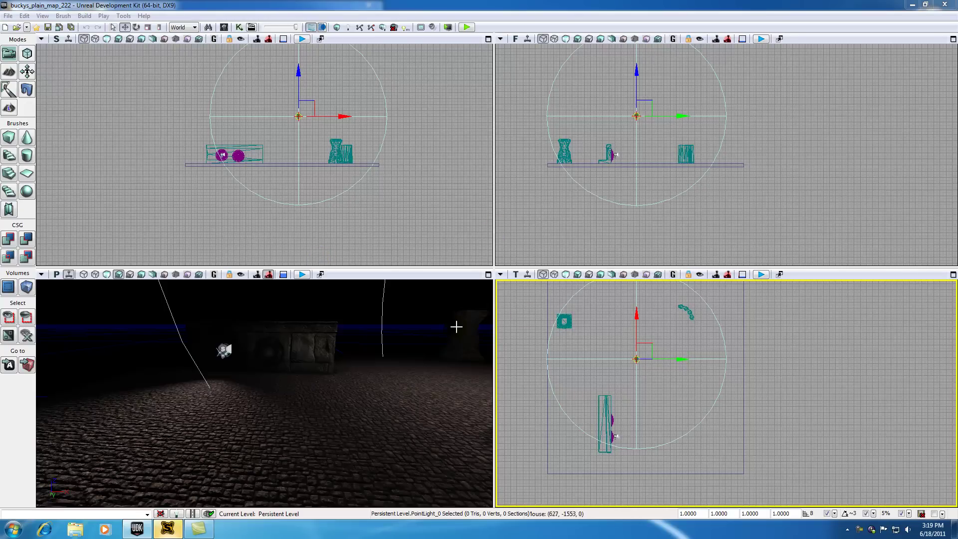
Set the left wall lamp's Collision Type to COLLIDE_BlockAll in its properties and close them.
{"action": "left_click_drag", "start_coordinate": [223, 385], "coordinate": [211, 310]}
{"action": "left_click", "coordinate": [237, 393]}
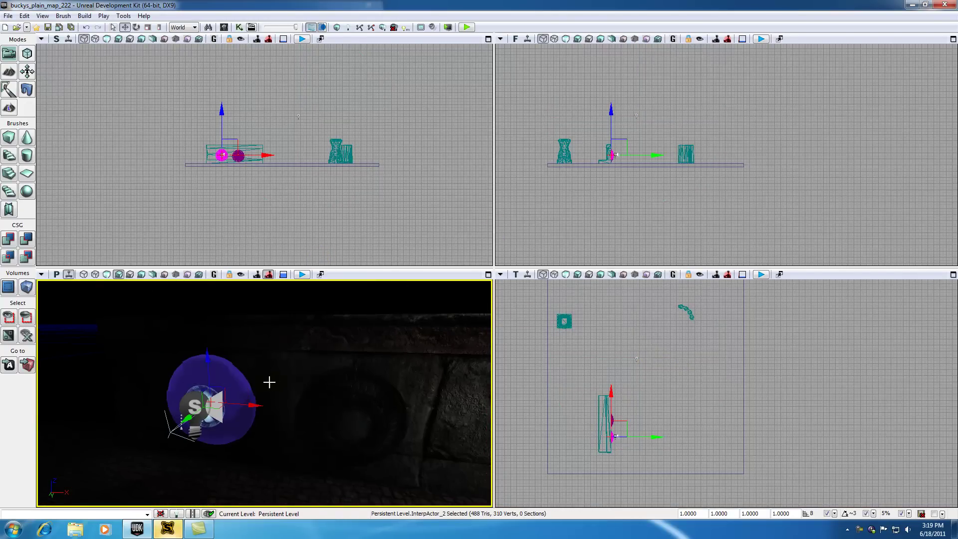
{"action": "double_click", "coordinate": [246, 385]}
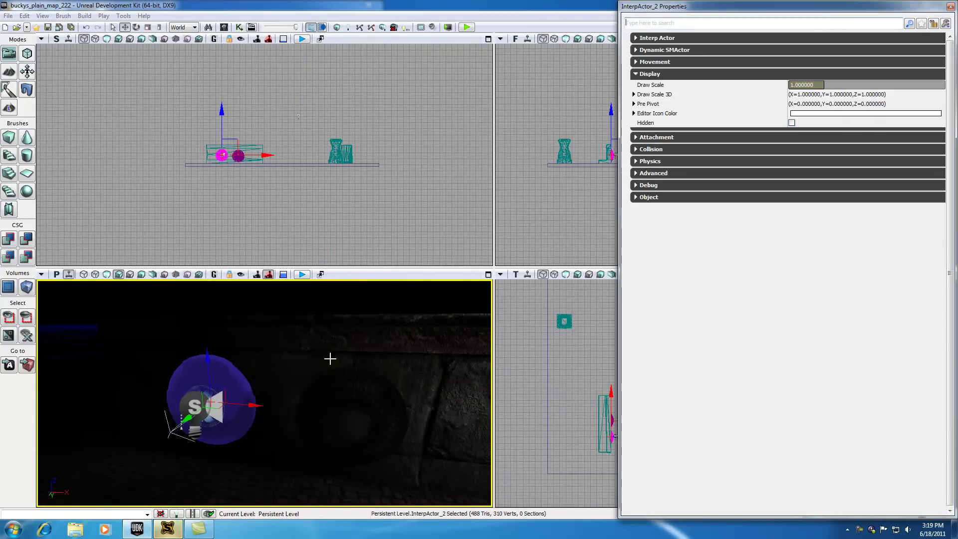
{"action": "left_click", "coordinate": [635, 150]}
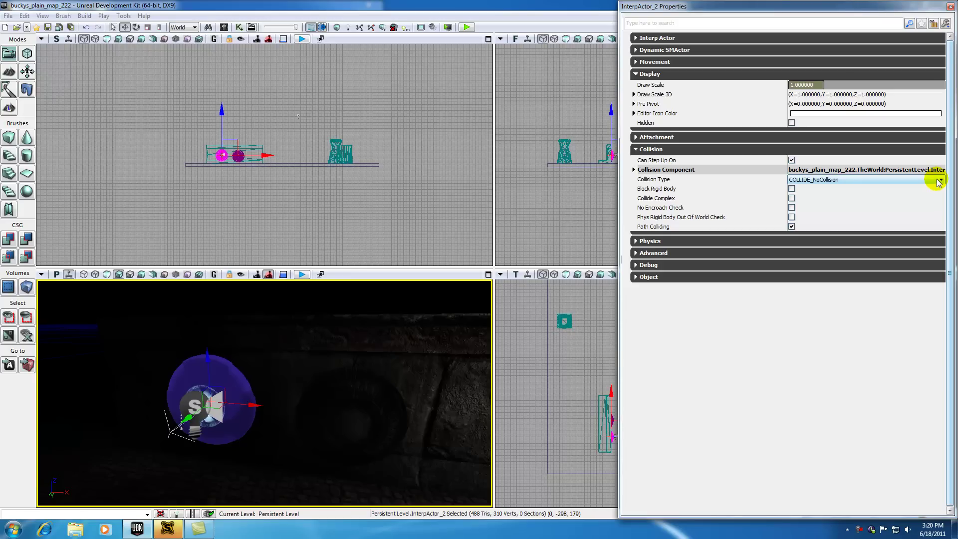
{"action": "left_click", "coordinate": [940, 180]}
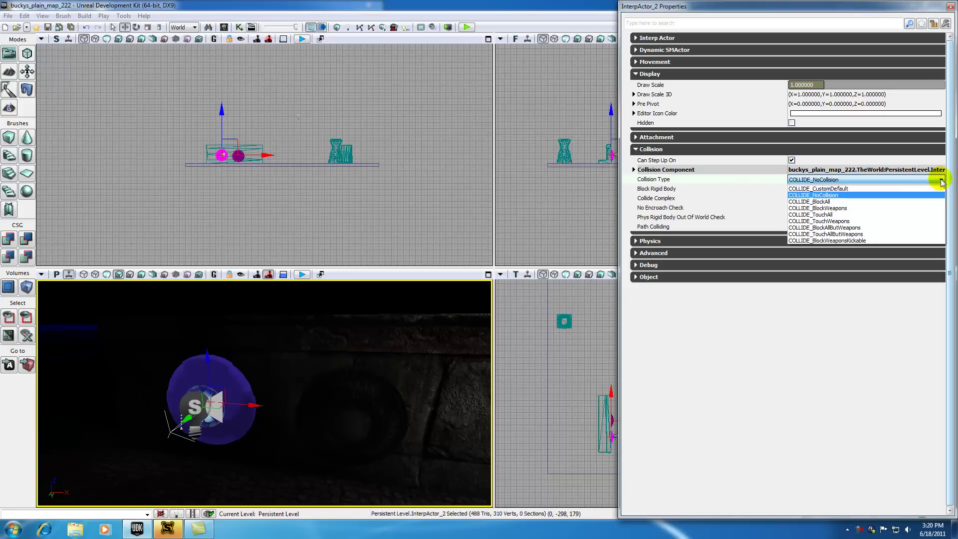
{"action": "left_click", "coordinate": [827, 202]}
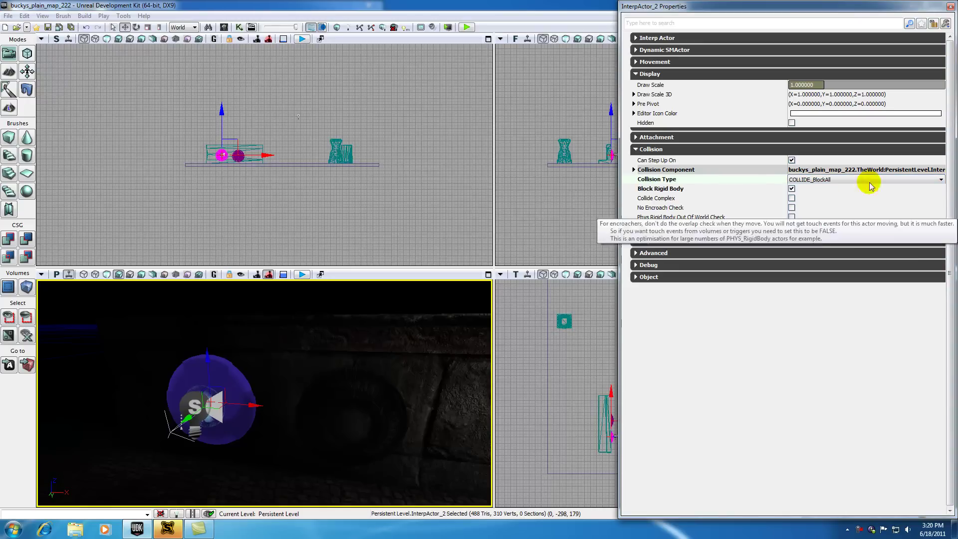
{"action": "left_click", "coordinate": [950, 7]}
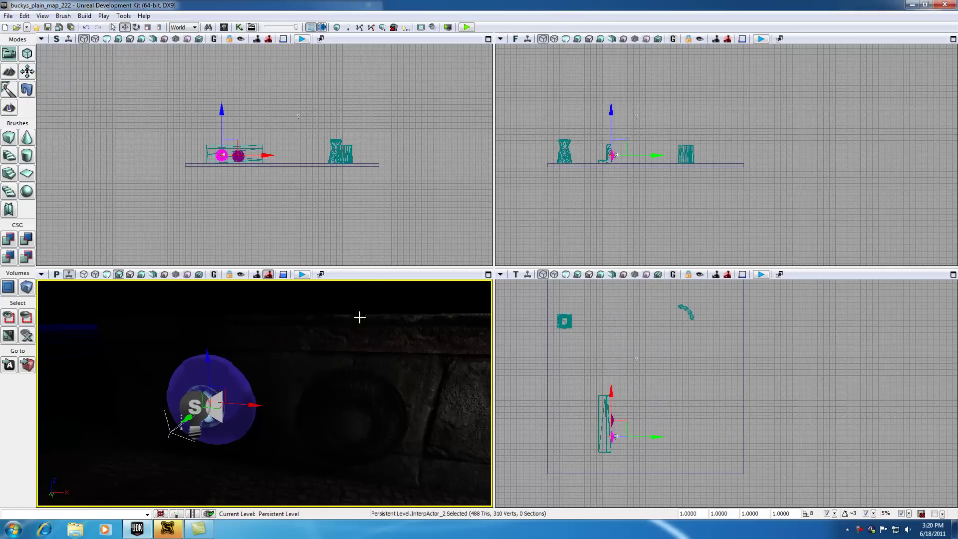
Play the level from the floor in front of the wall and fire repeatedly at the left lamp in both fire modes.
{"action": "scroll", "coordinate": [359, 318], "scroll_direction": "down", "scroll_amount": 5}
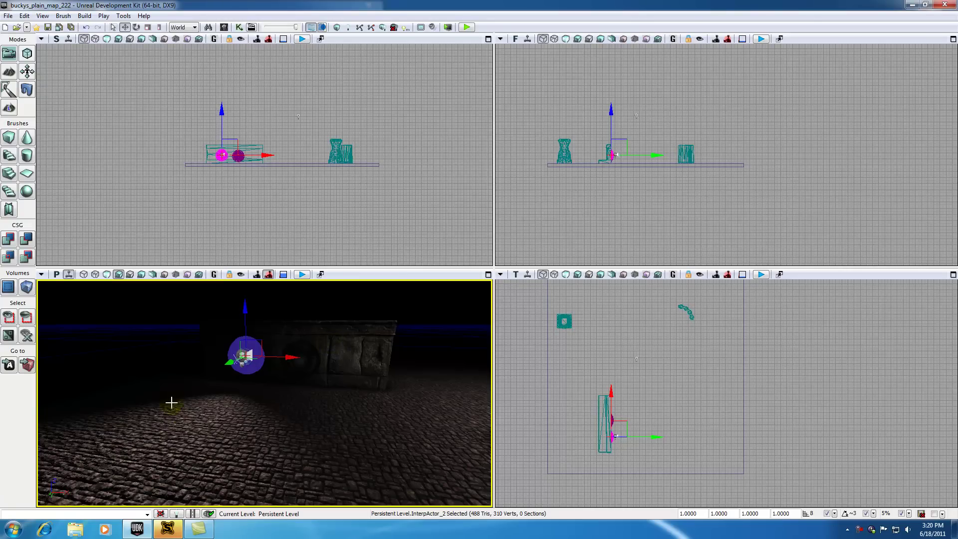
{"action": "left_click_drag", "start_coordinate": [171, 402], "coordinate": [184, 416]}
{"action": "left_click", "coordinate": [194, 412]}
{"action": "right_click", "coordinate": [194, 412]}
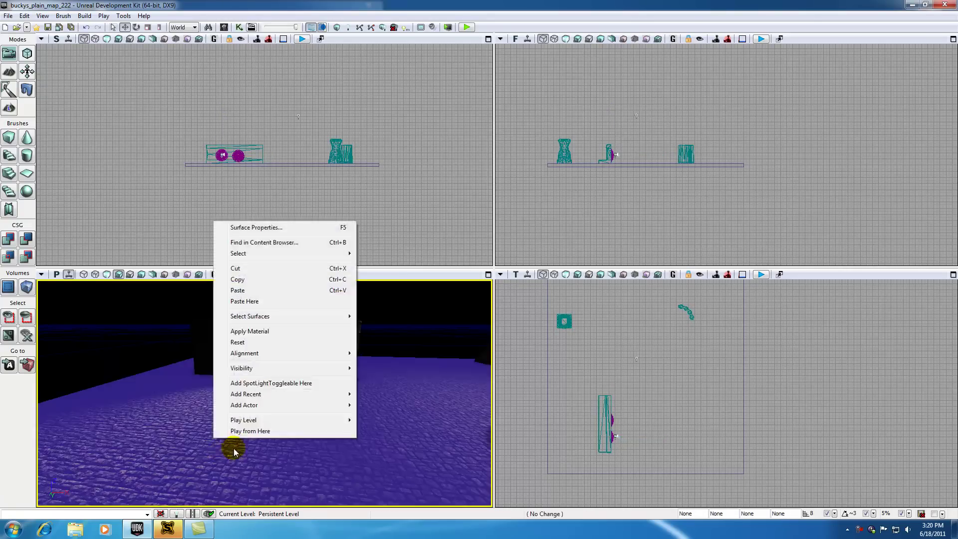
{"action": "left_click", "coordinate": [239, 432]}
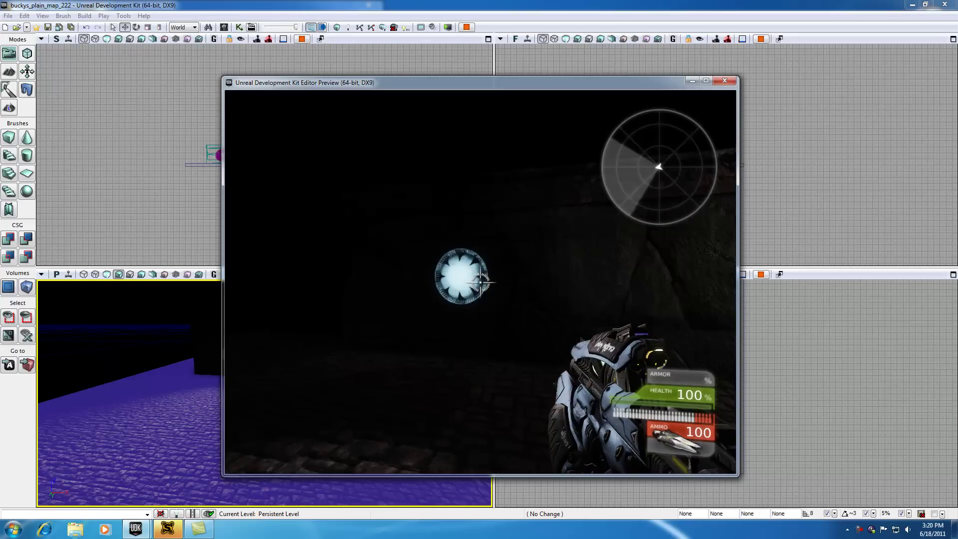
{"action": "left_click", "coordinate": [480, 283]}
{"action": "left_click", "coordinate": [481, 283]}
{"action": "left_click", "coordinate": [481, 283]}
{"action": "left_click", "coordinate": [480, 283]}
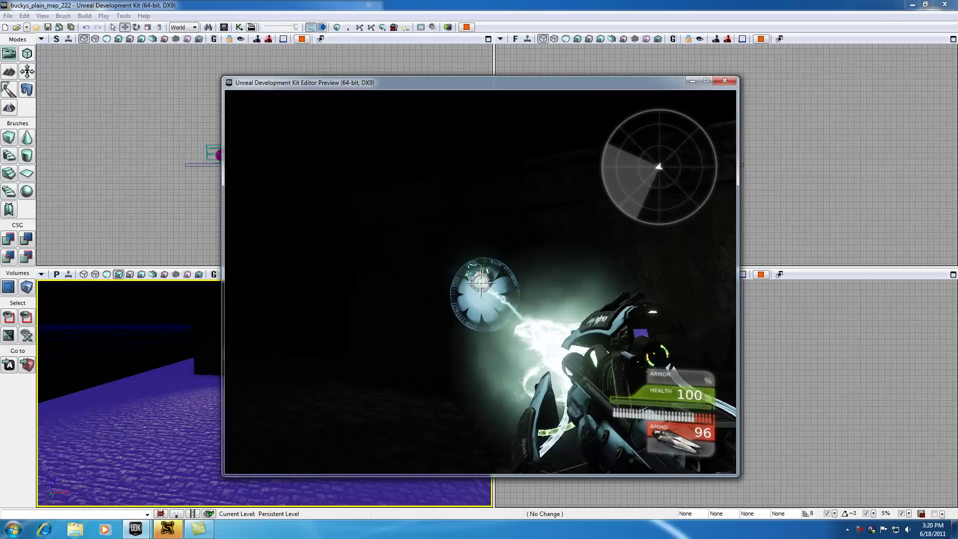
{"action": "right_click", "coordinate": [481, 282]}
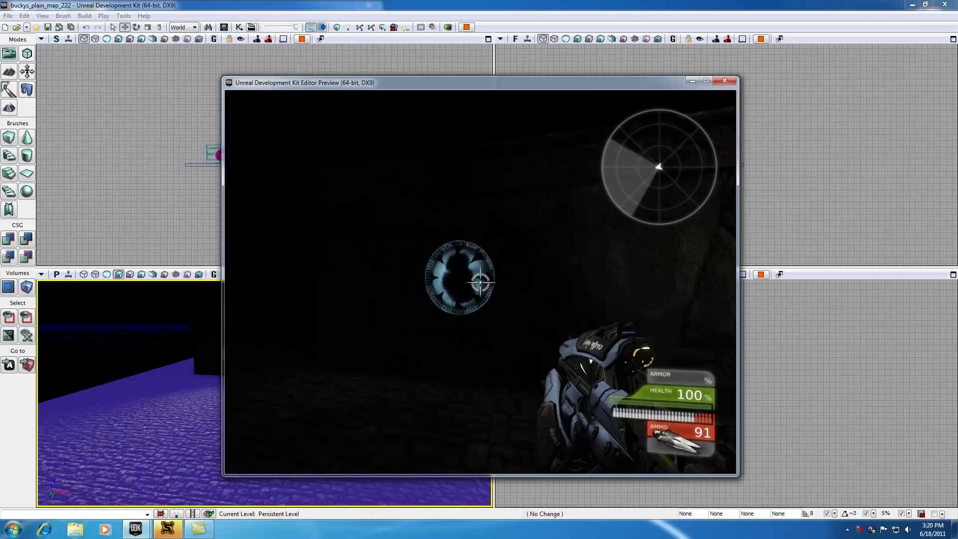
{"action": "left_click", "coordinate": [480, 283]}
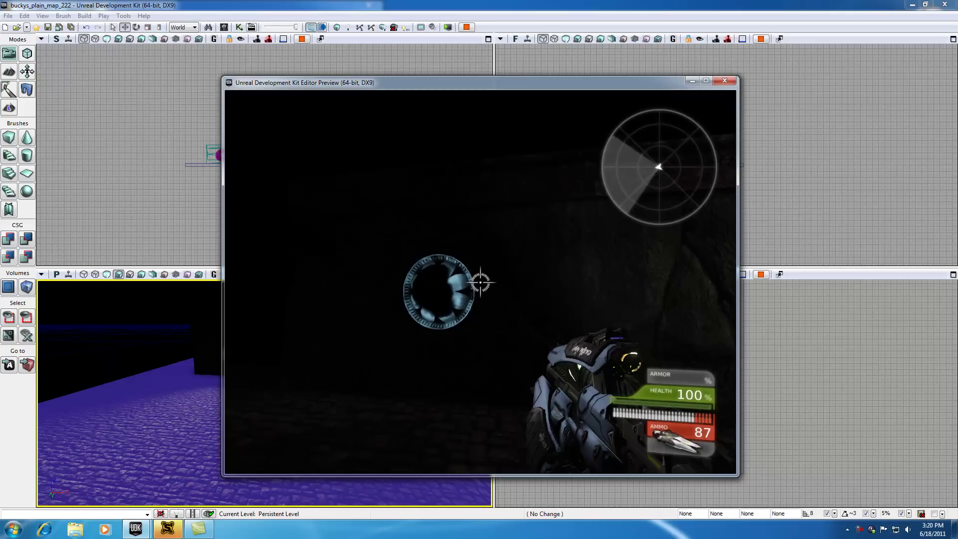
Walk up to the lamp to inspect the shot marks, back away to view the whole wall, and exit the preview.
{"action": "key", "text": "w"}
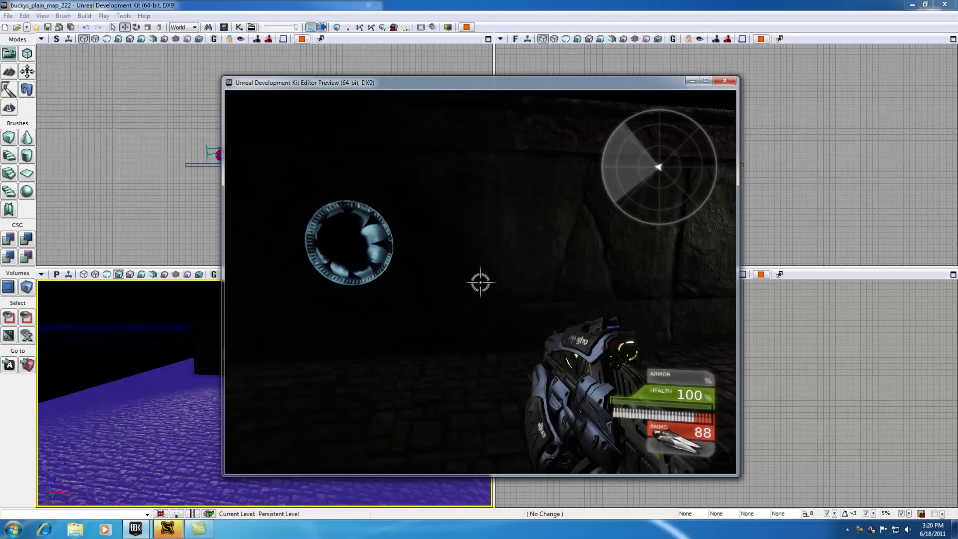
{"action": "left_click", "coordinate": [480, 283]}
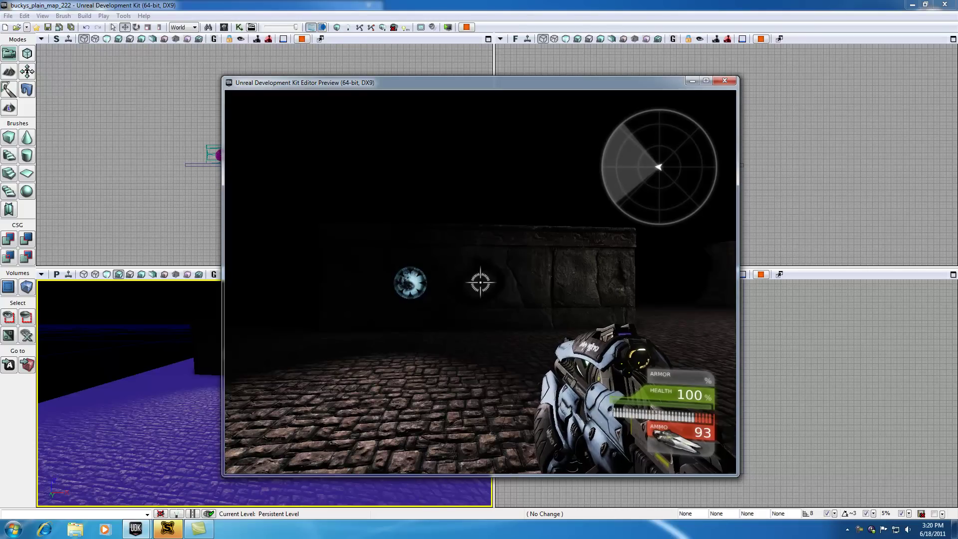
{"action": "key", "text": "Escape"}
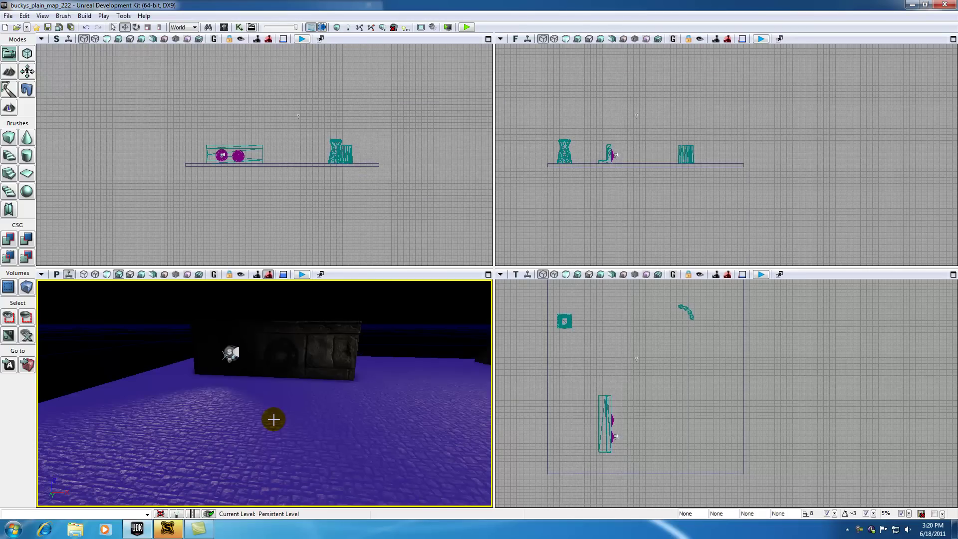